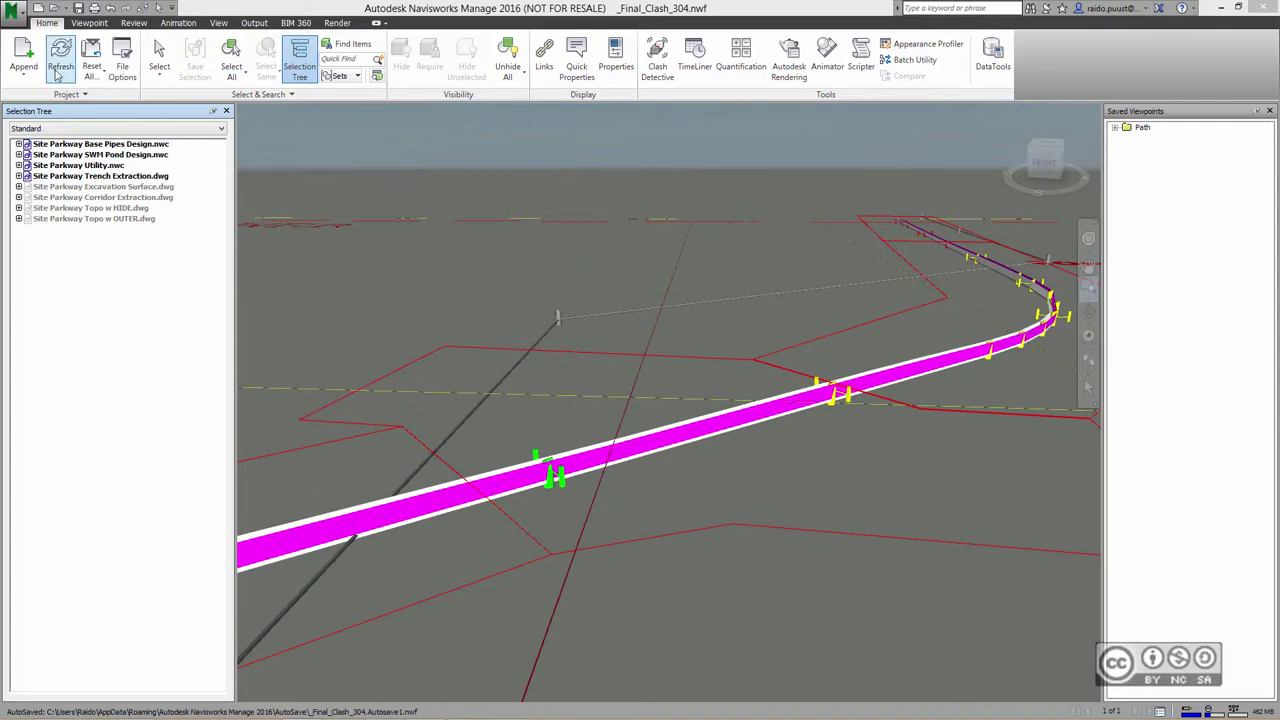
- Open Clash Detective, close the Selection Tree, and add a new clash test
click(657, 55)
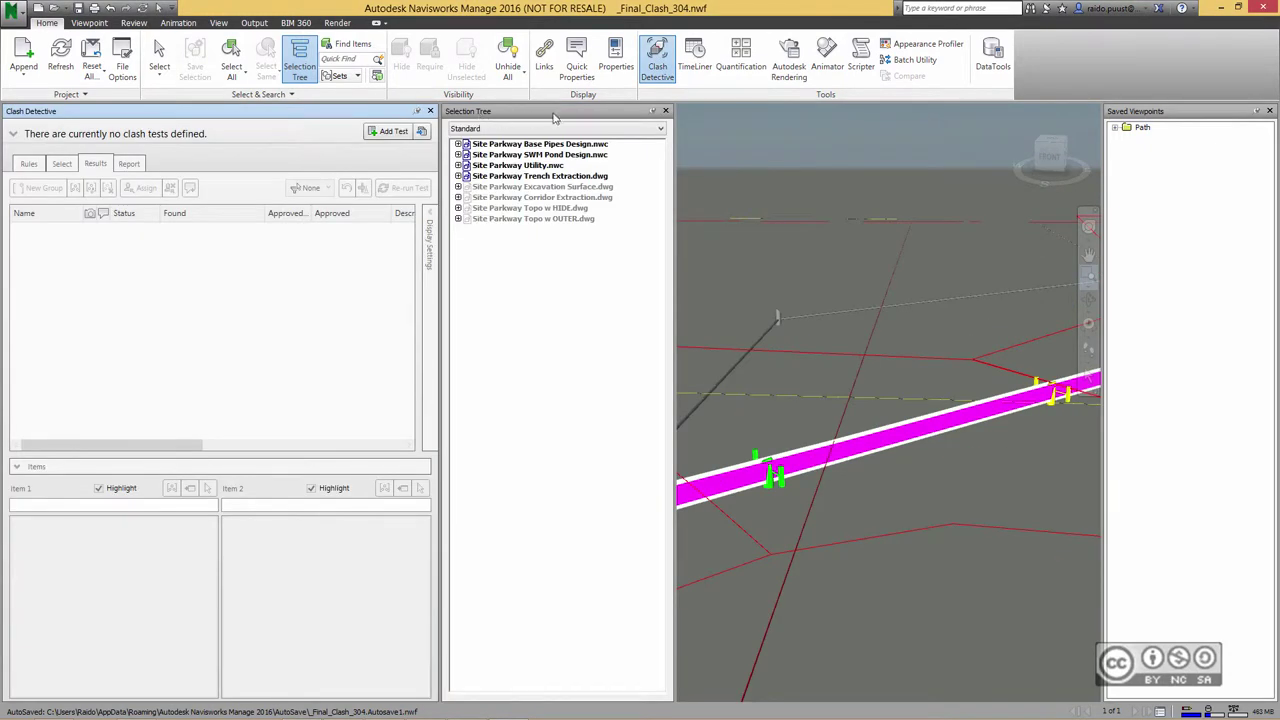
click(665, 111)
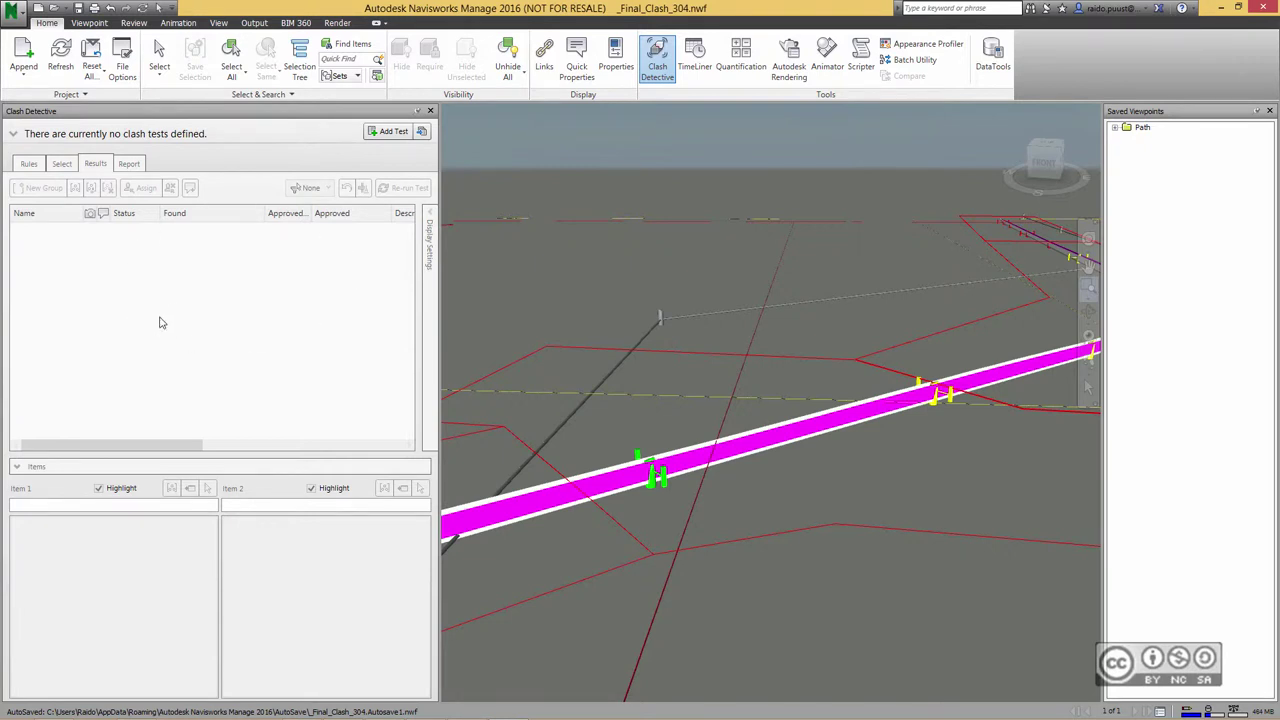
click(393, 131)
- Rename the new test to 'Prop vs Existing Pipe Networks' and widen the name column
click(48, 195)
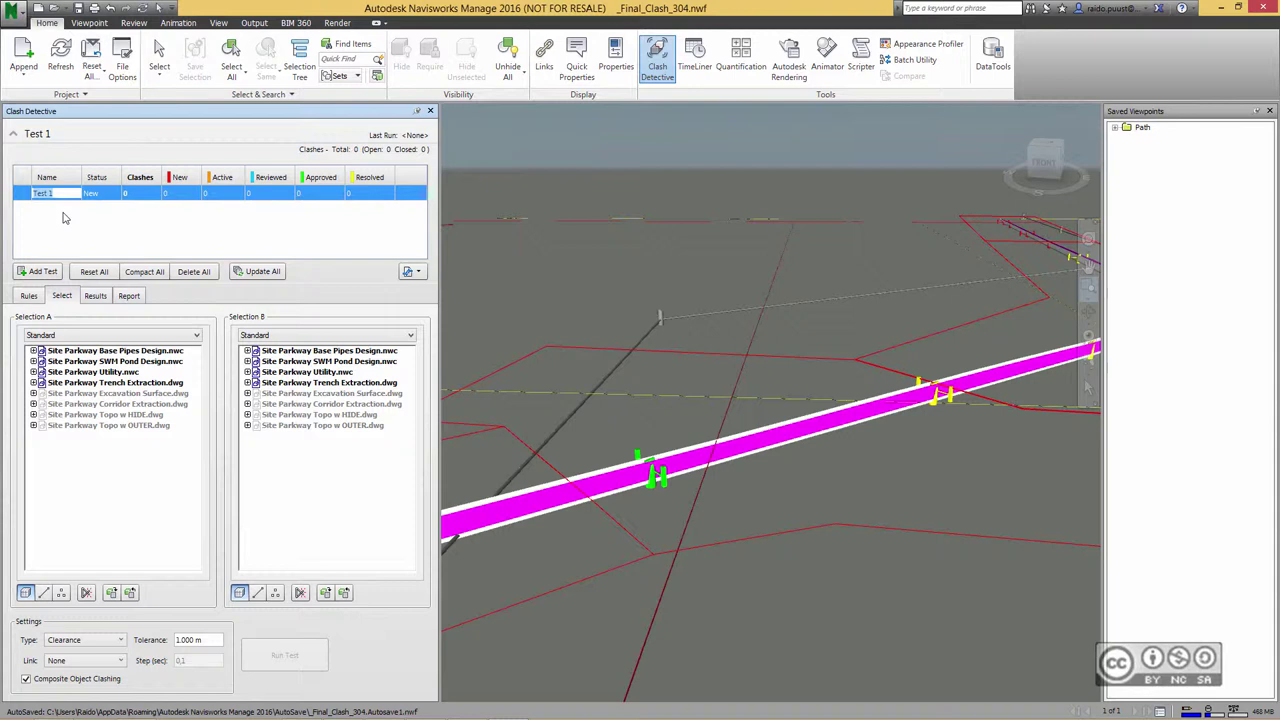
key(BackSpace)
text(Proc)
text( Exi)
text(sting Pipe Networks)
key(Return)
drag(81, 177, 147, 175)
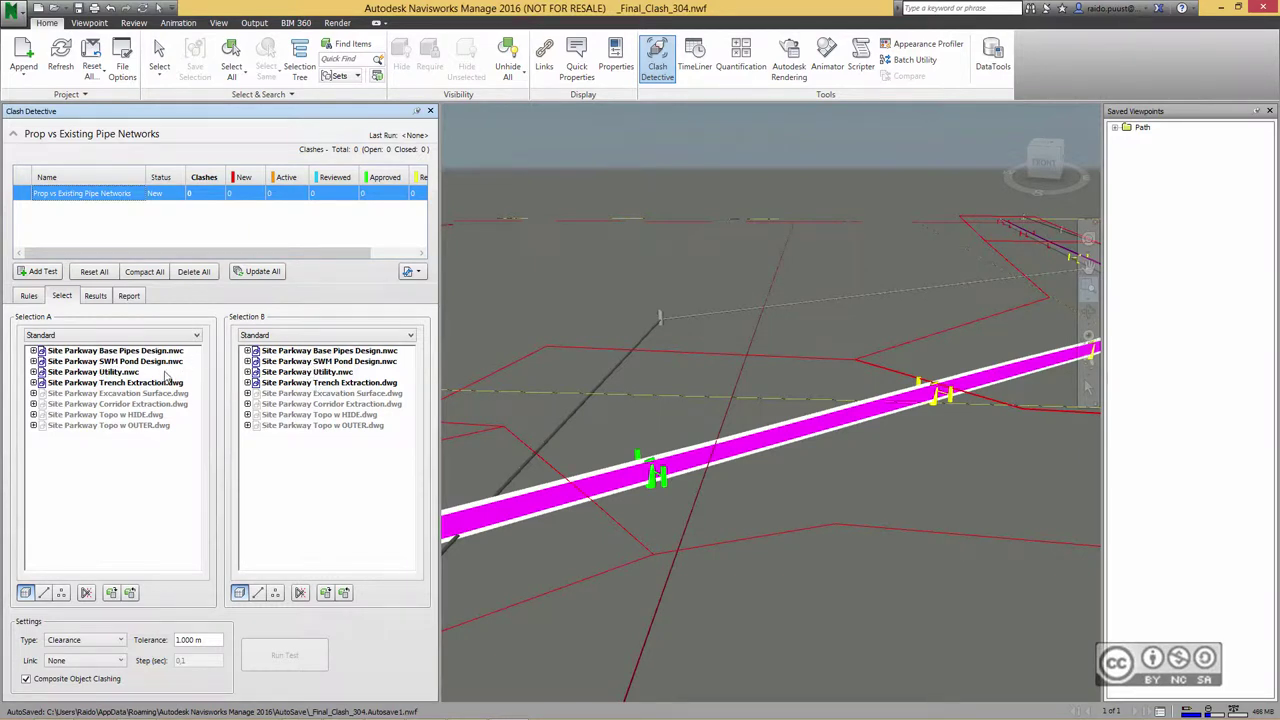
- Set Selection A to Base Pipes Design and Selection B to C-SSWR-PIPE and C-SSWR-STRC
click(118, 352)
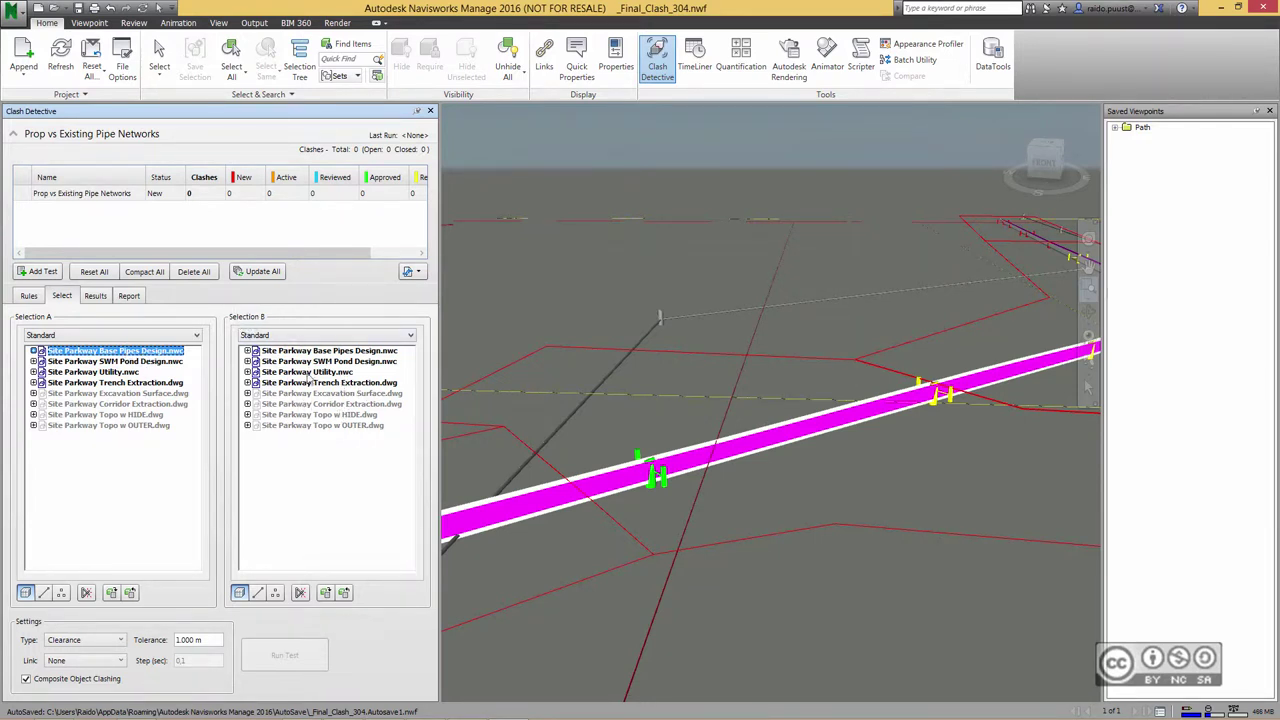
click(247, 372)
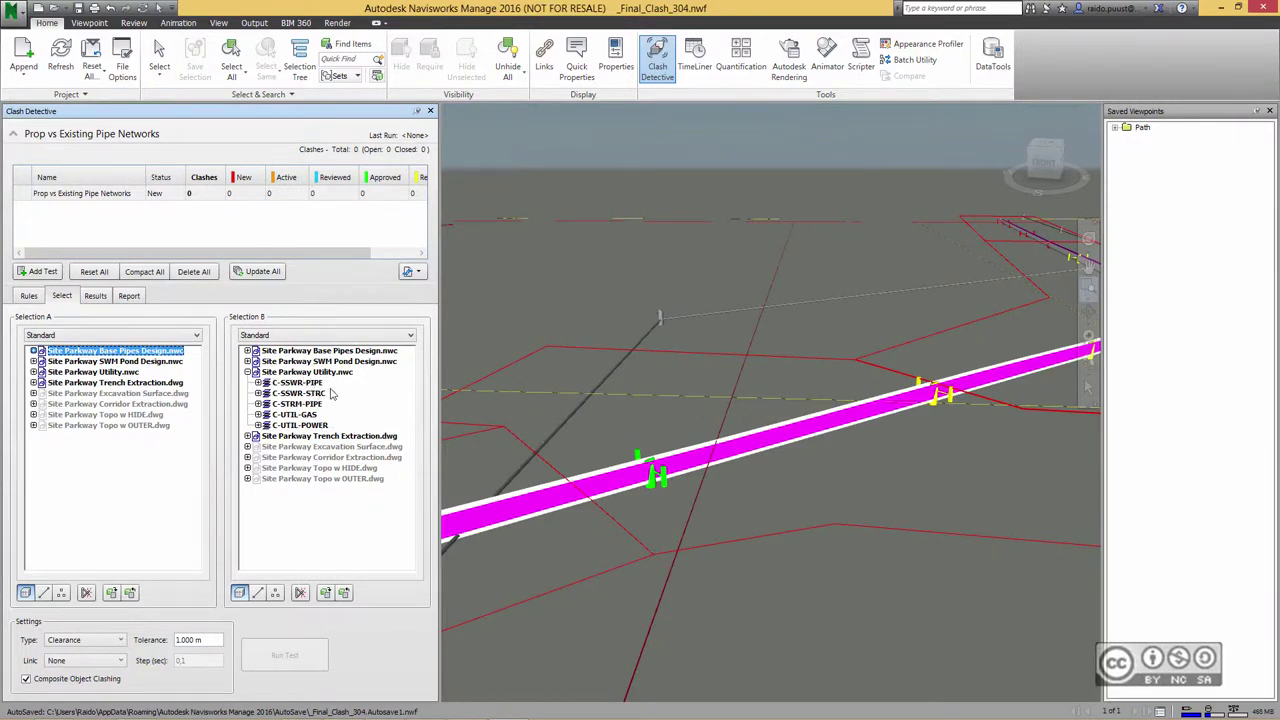
click(315, 384)
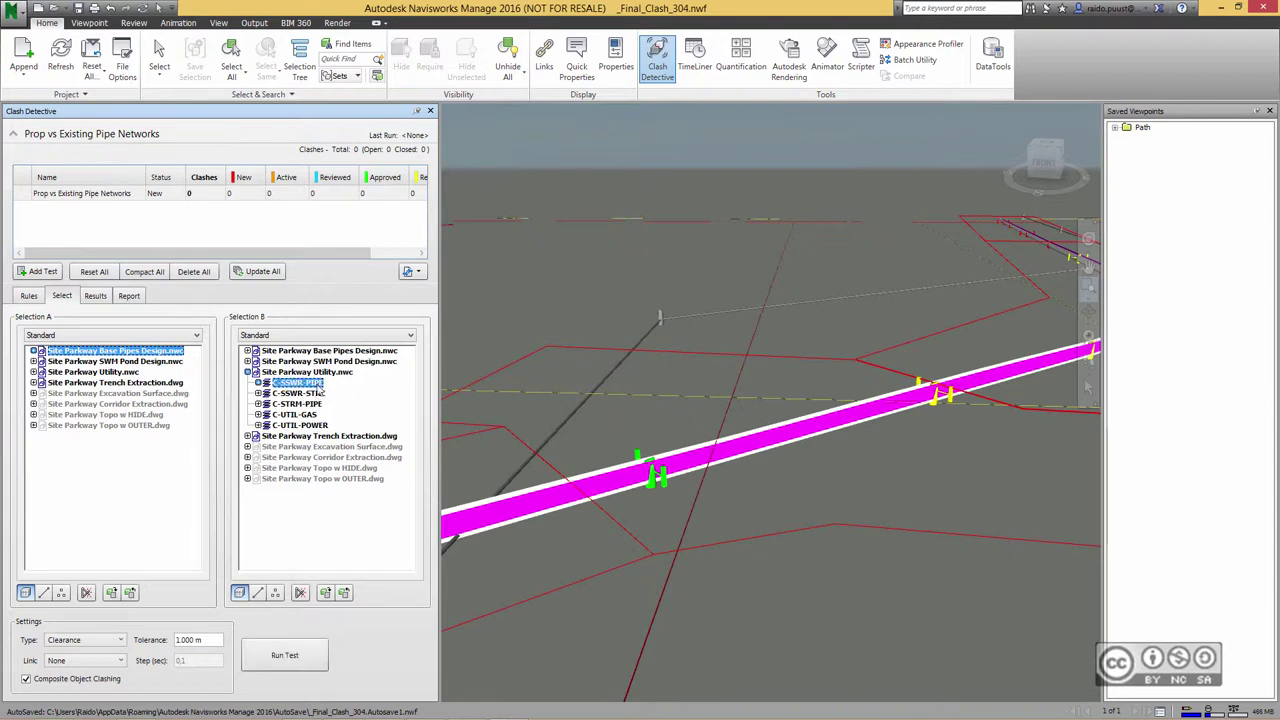
ctrl+click(316, 394)
- Keep the Clearance type at 1.000 m tolerance and run the pipe networks test
click(119, 640)
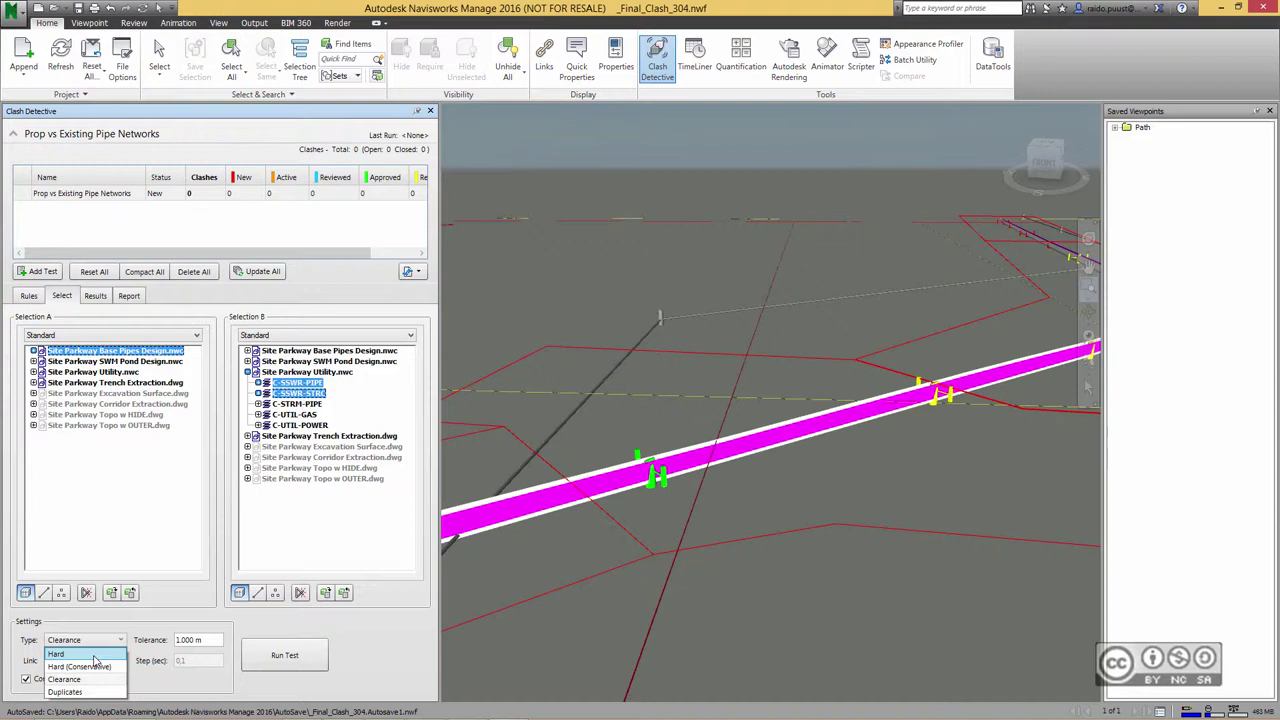
key(Escape)
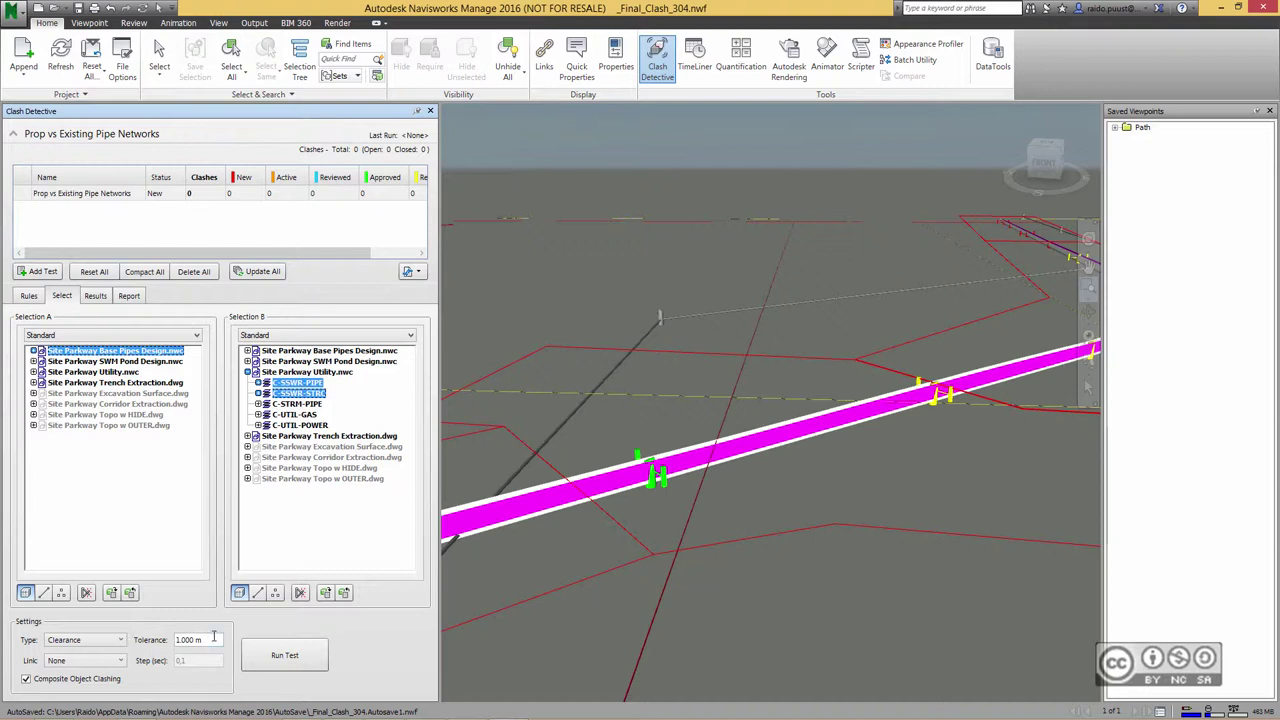
click(211, 639)
click(283, 657)
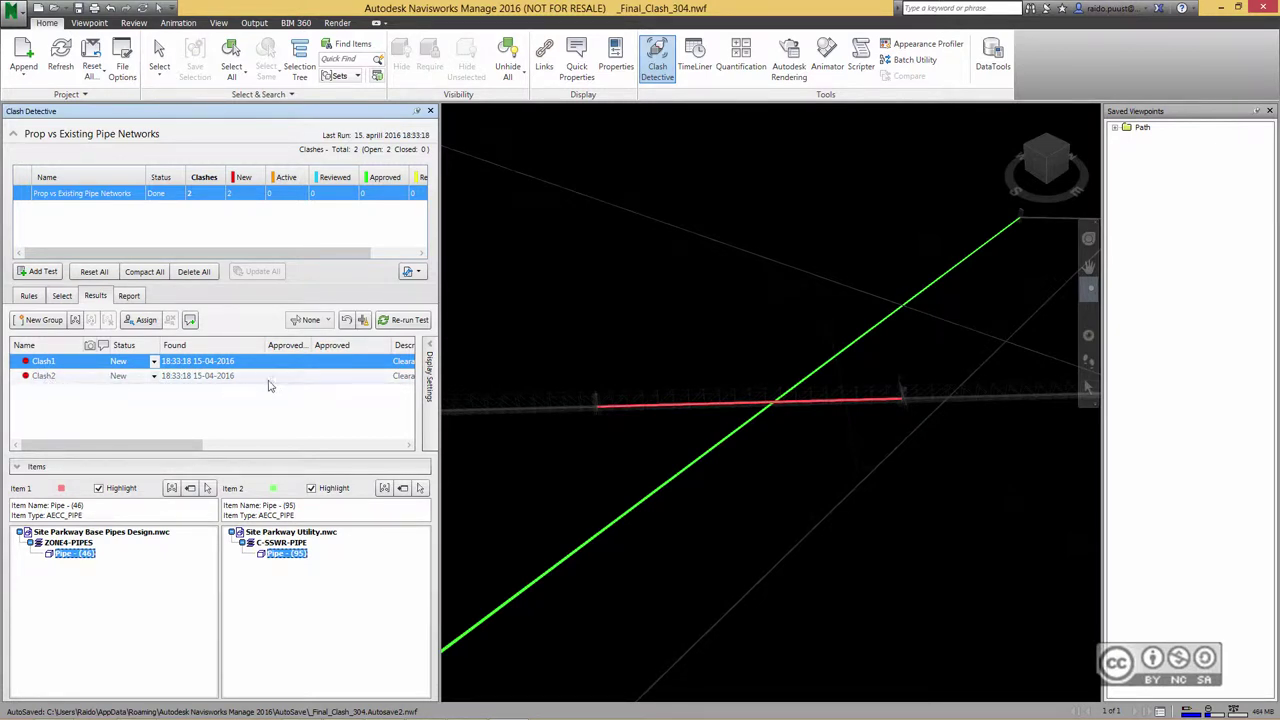
- Inspect Clash1's pipe crossing (-0.052 m) up close in the 3D view
mouse_move(194, 447)
mouse_down()
mouse_move(338, 453)
mouse_move(57, 403)
mouse_up()
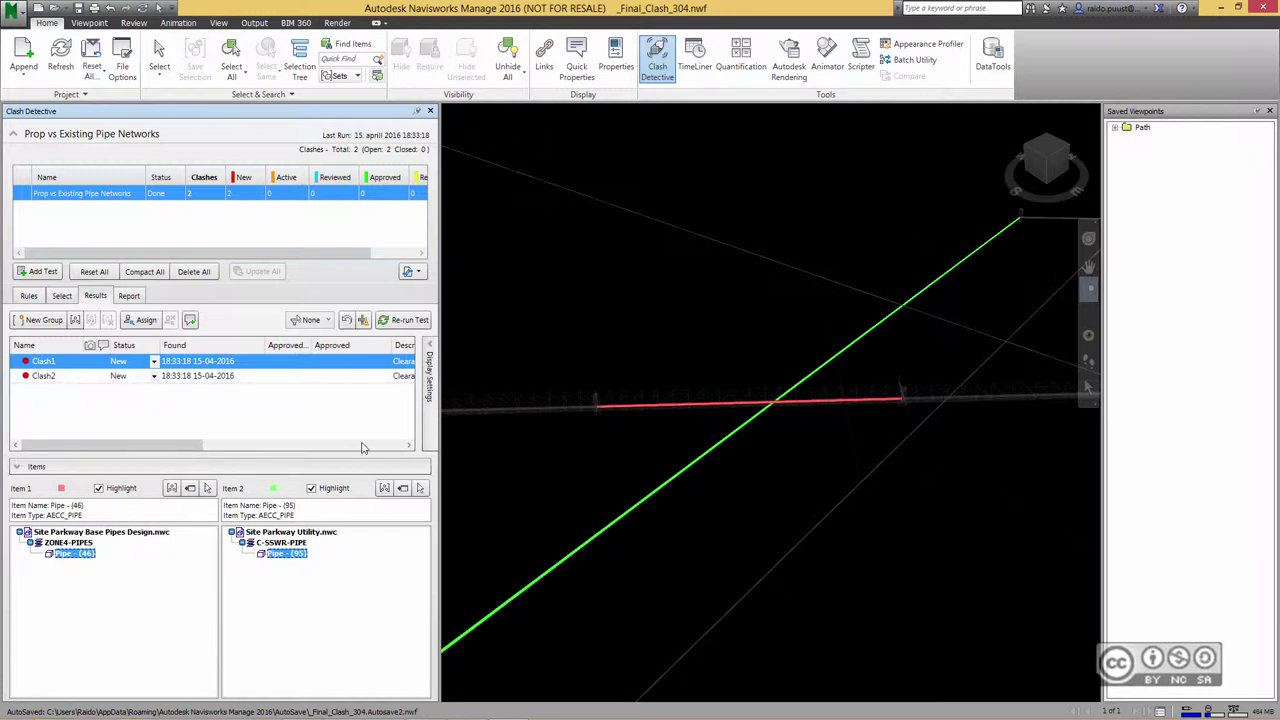
mouse_move(131, 449)
mouse_down()
mouse_move(297, 450)
mouse_move(57, 437)
mouse_move(391, 446)
mouse_move(316, 445)
mouse_up()
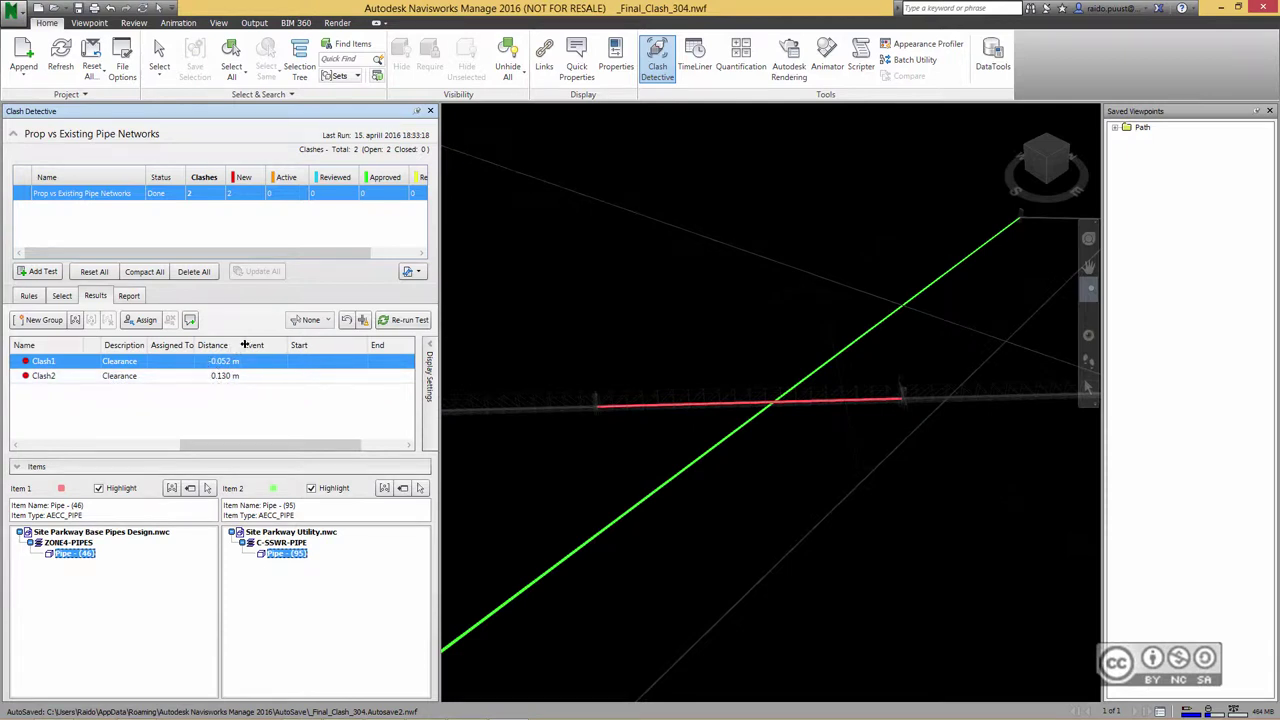
drag(228, 450, 146, 451)
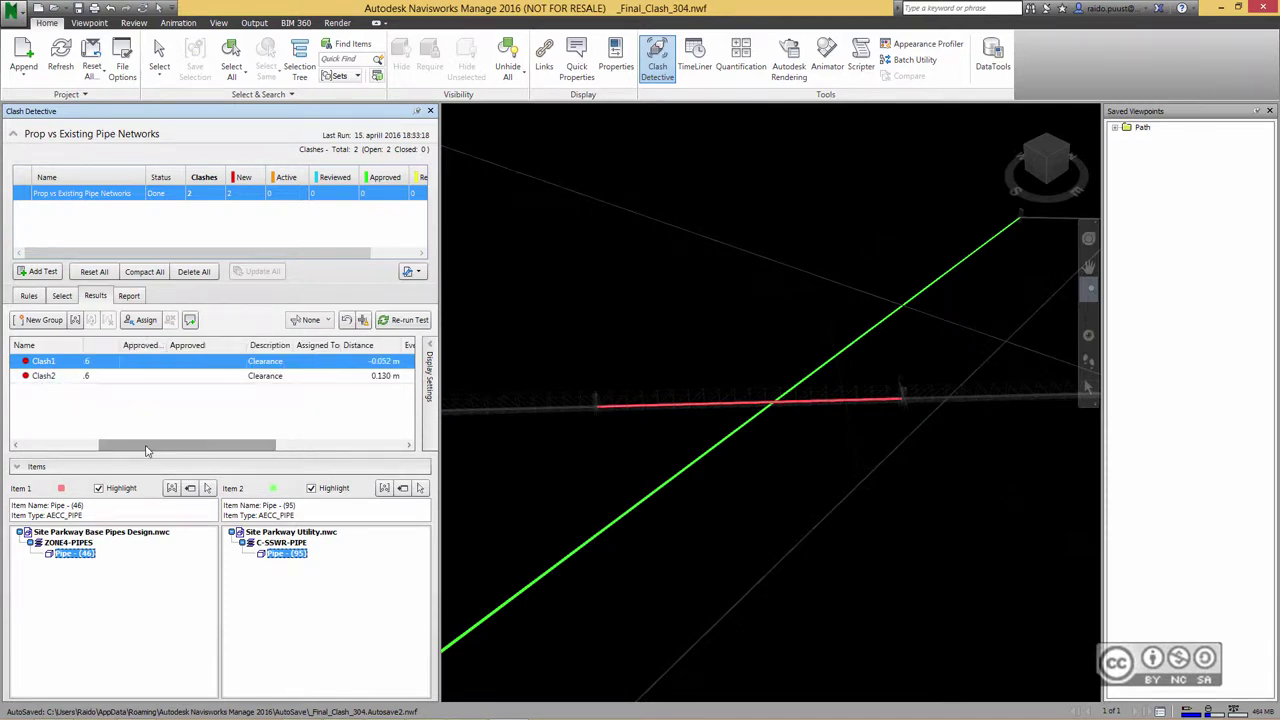
click(43, 375)
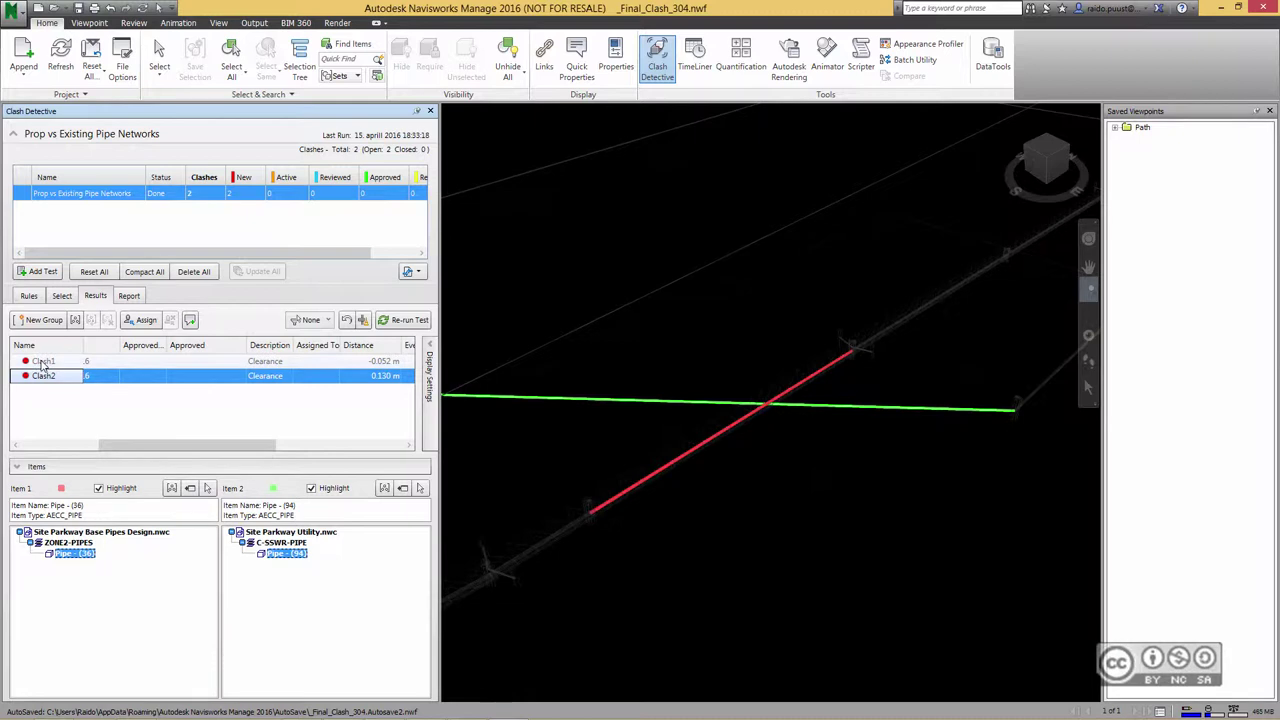
click(43, 362)
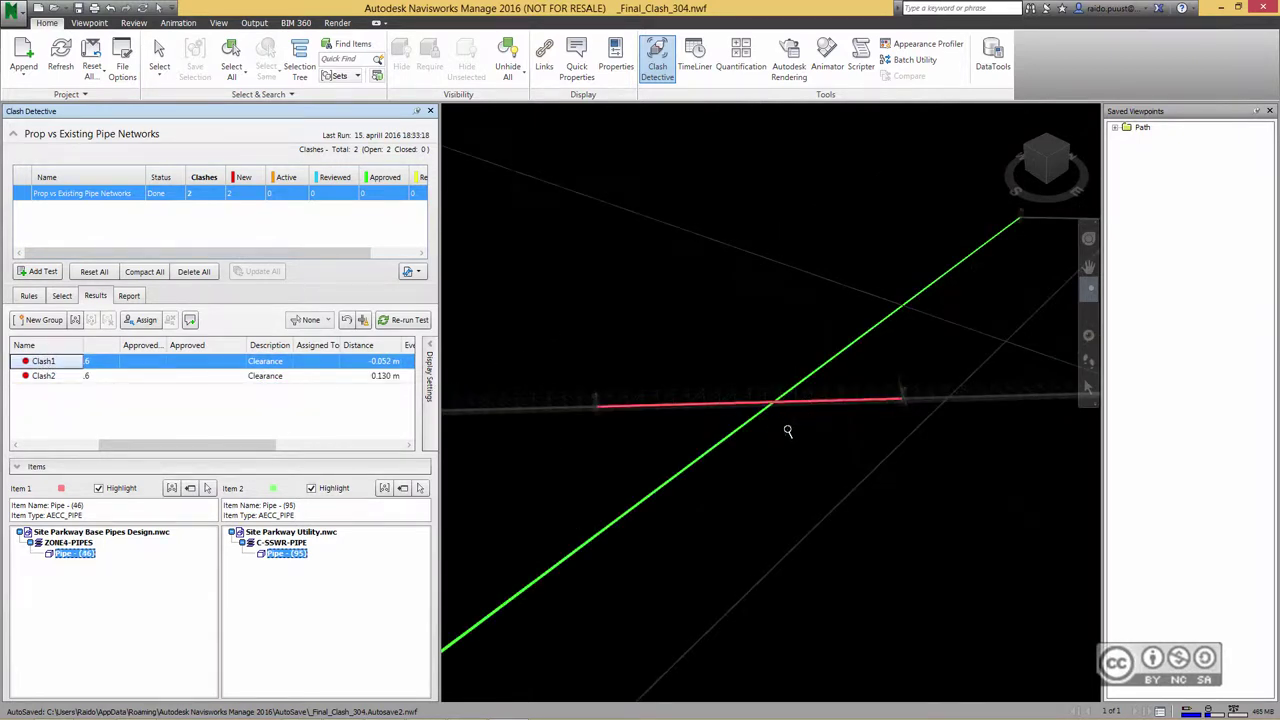
drag(787, 431, 799, 438)
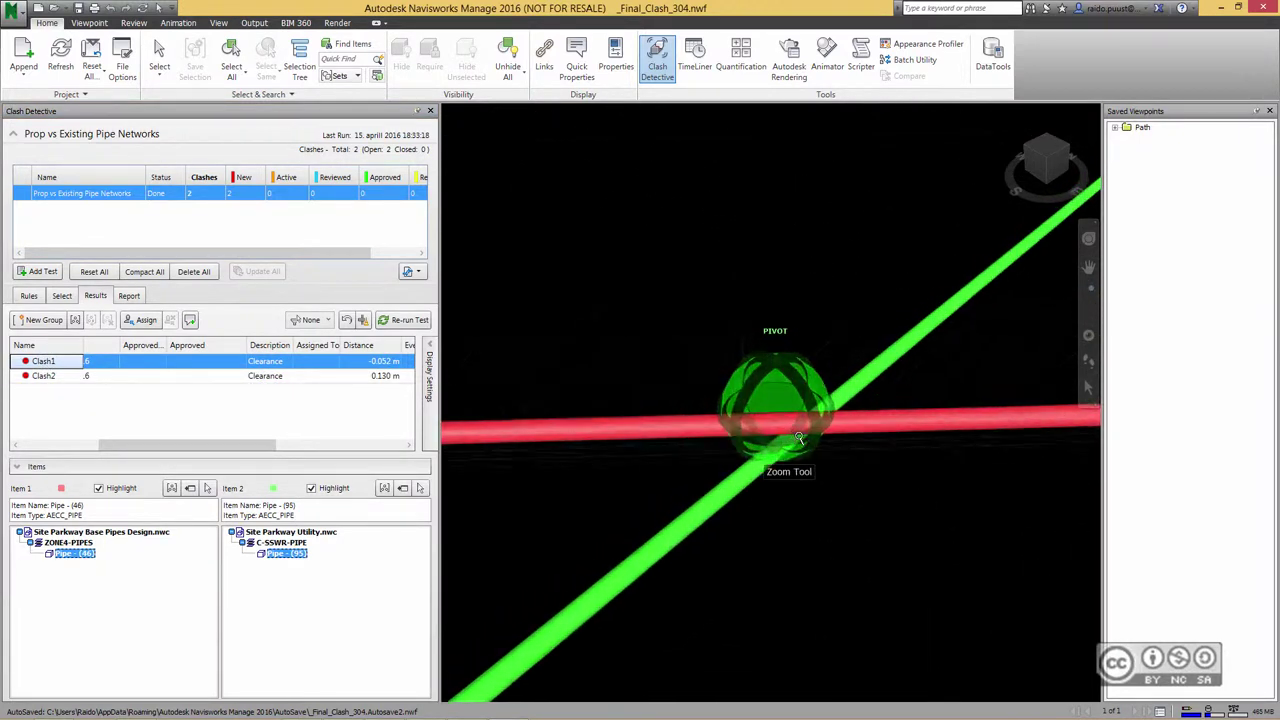
mouse_move(829, 485)
shift+middle_down()
mouse_move(809, 394)
mouse_move(811, 414)
shift+middle_up()
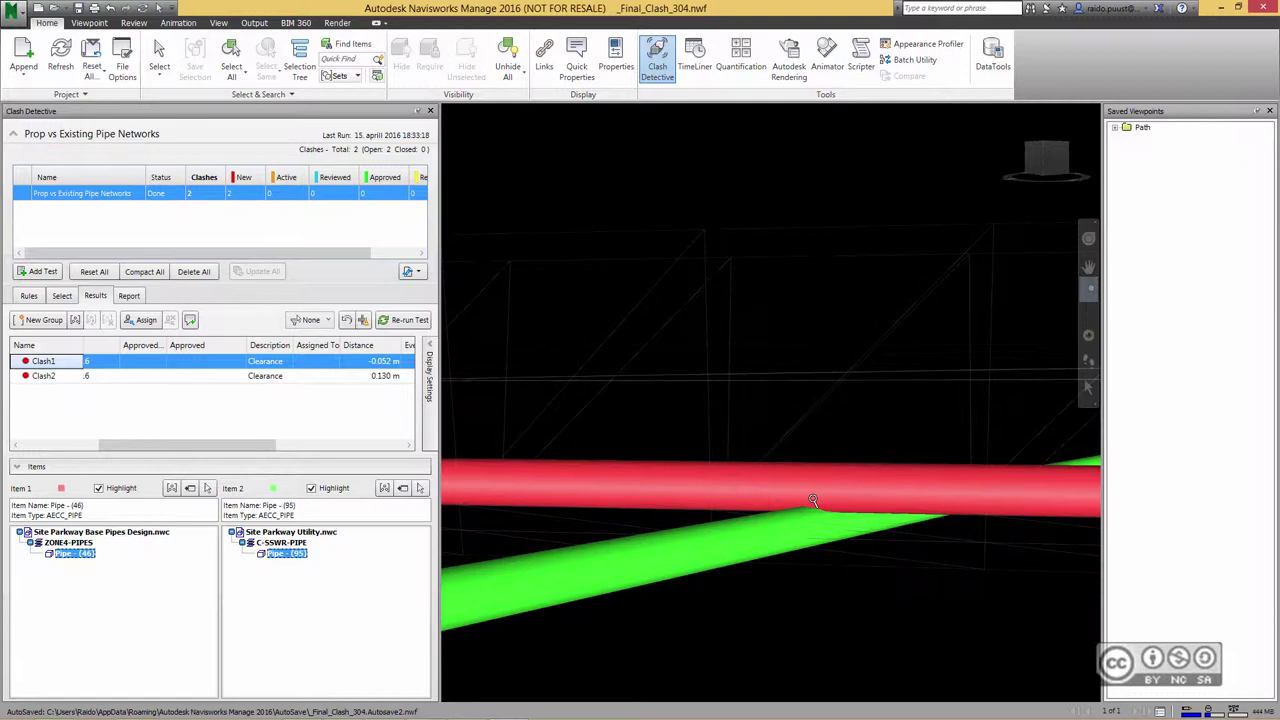
mouse_move(812, 500)
shift+middle_down()
mouse_move(829, 517)
mouse_move(793, 501)
shift+middle_up()
- Inspect Clash2, the 0.130 m clearance between Pipe (36) and Pipe (94), from several angles
click(45, 376)
scroll(745, 440, up, 1)
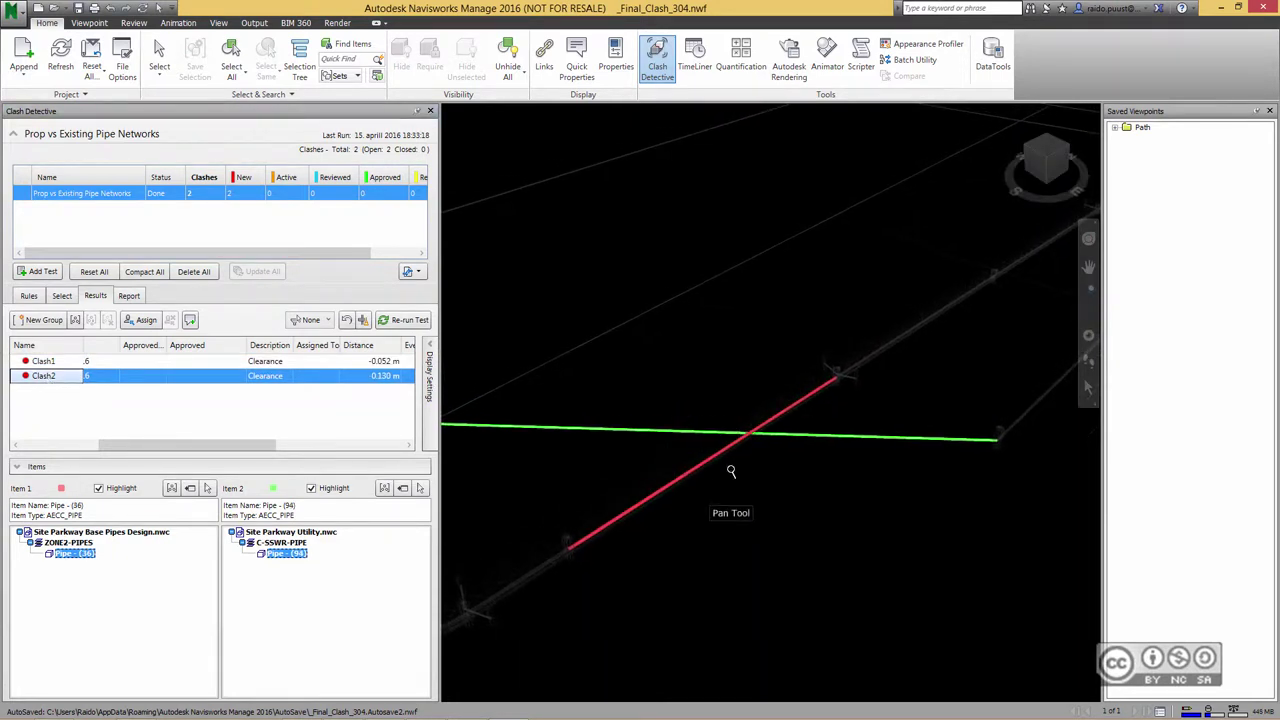
scroll(692, 394, up, 2)
scroll(692, 426, up, 2)
scroll(807, 430, up, 2)
shift+middle_drag(807, 430, 827, 505)
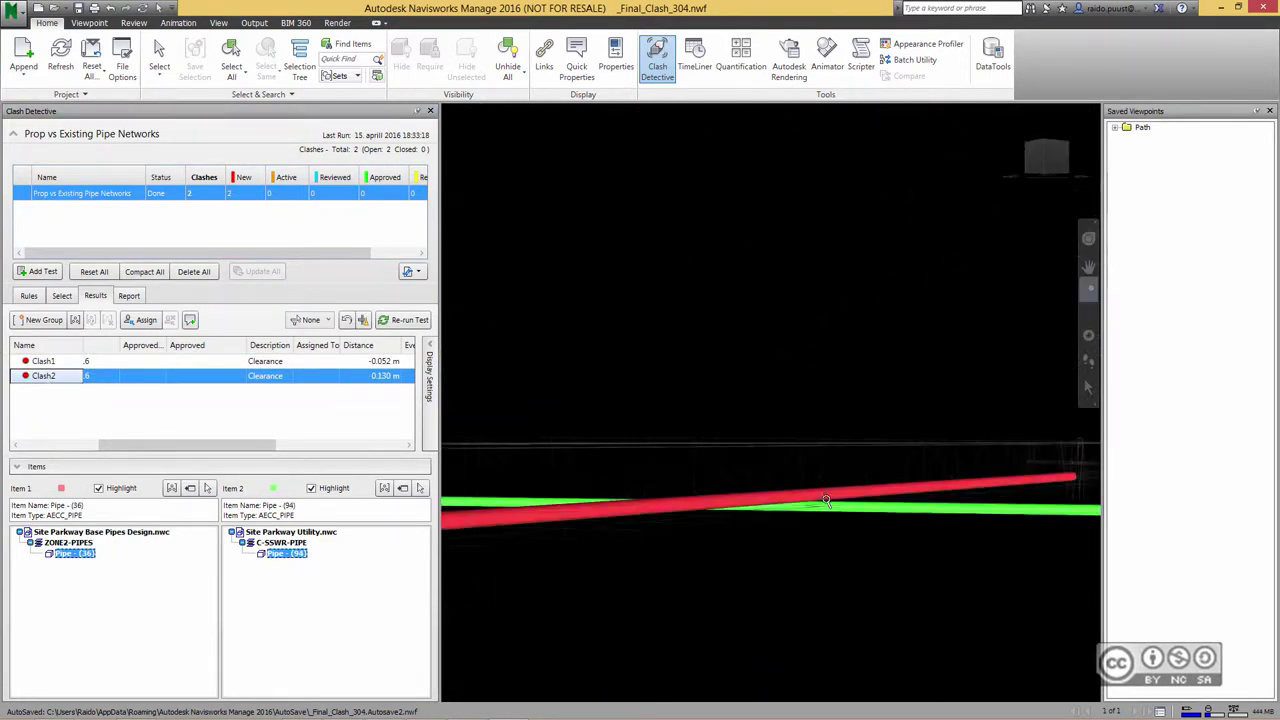
scroll(827, 506, up, 2)
scroll(827, 507, up, 2)
scroll(827, 508, up, 2)
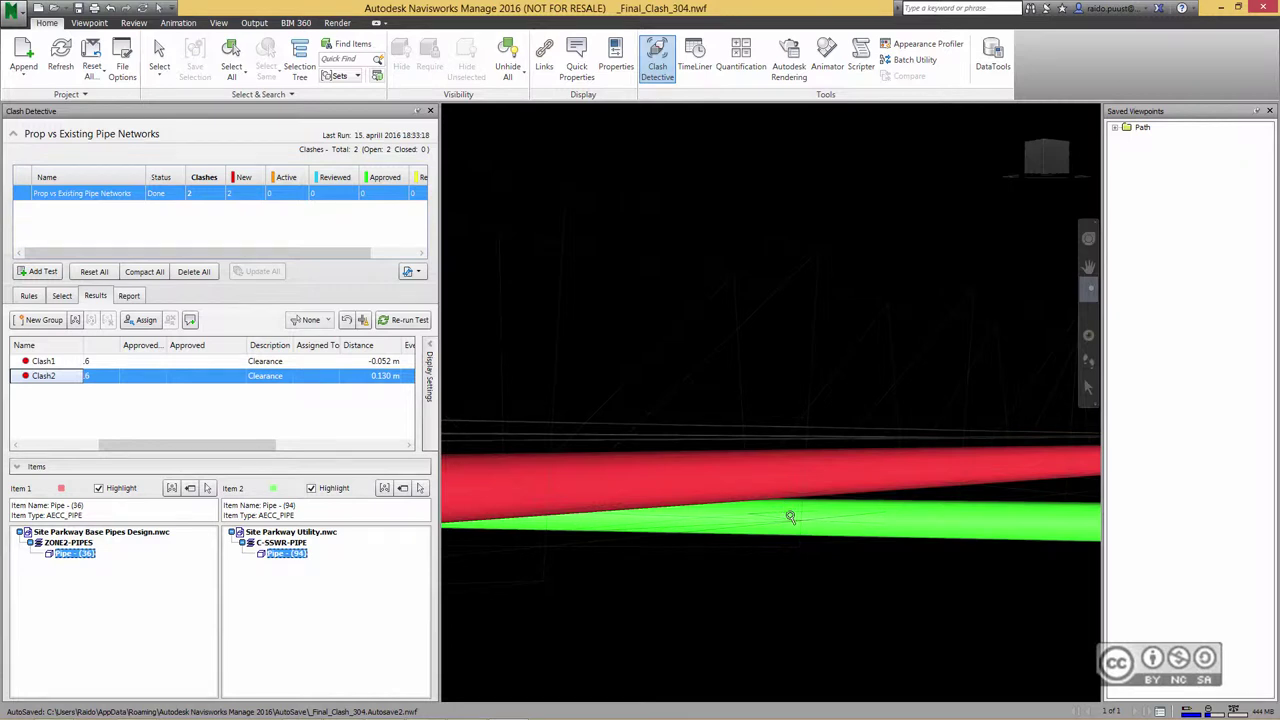
shift+middle_drag(782, 510, 794, 527)
scroll(818, 467, down, 2)
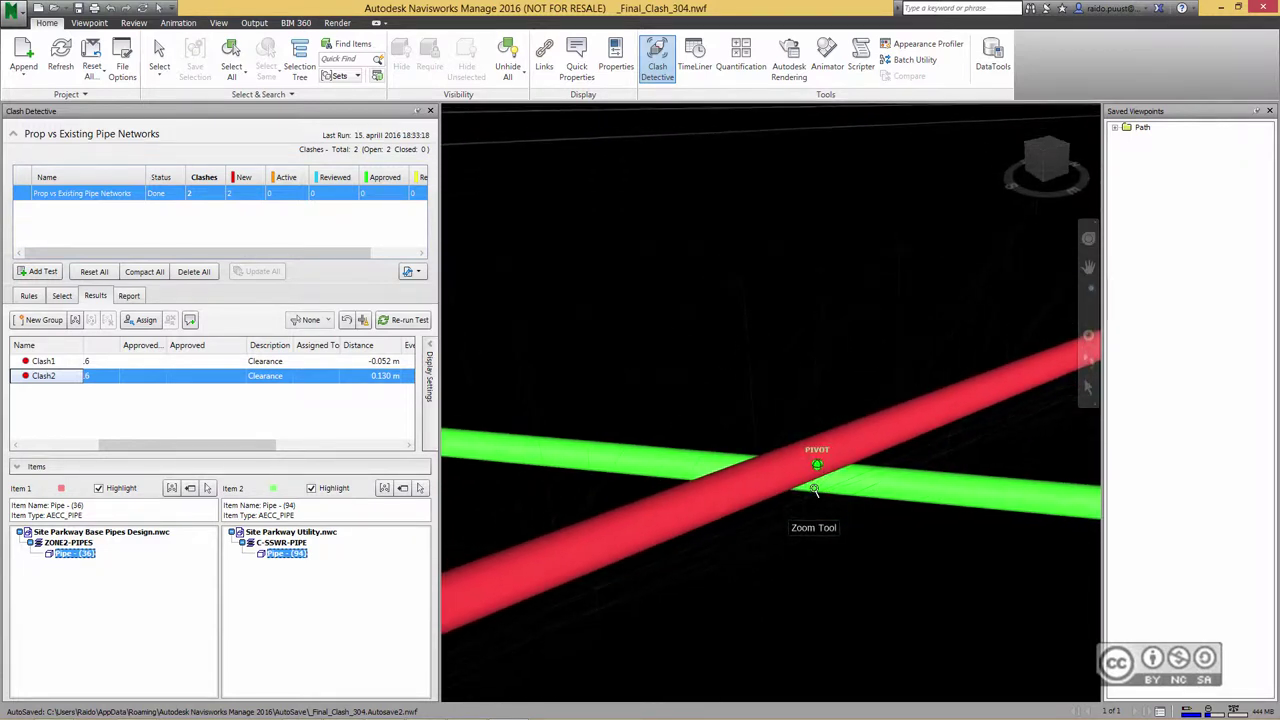
scroll(818, 467, down, 2)
scroll(818, 467, down, 2)
scroll(818, 467, down, 2)
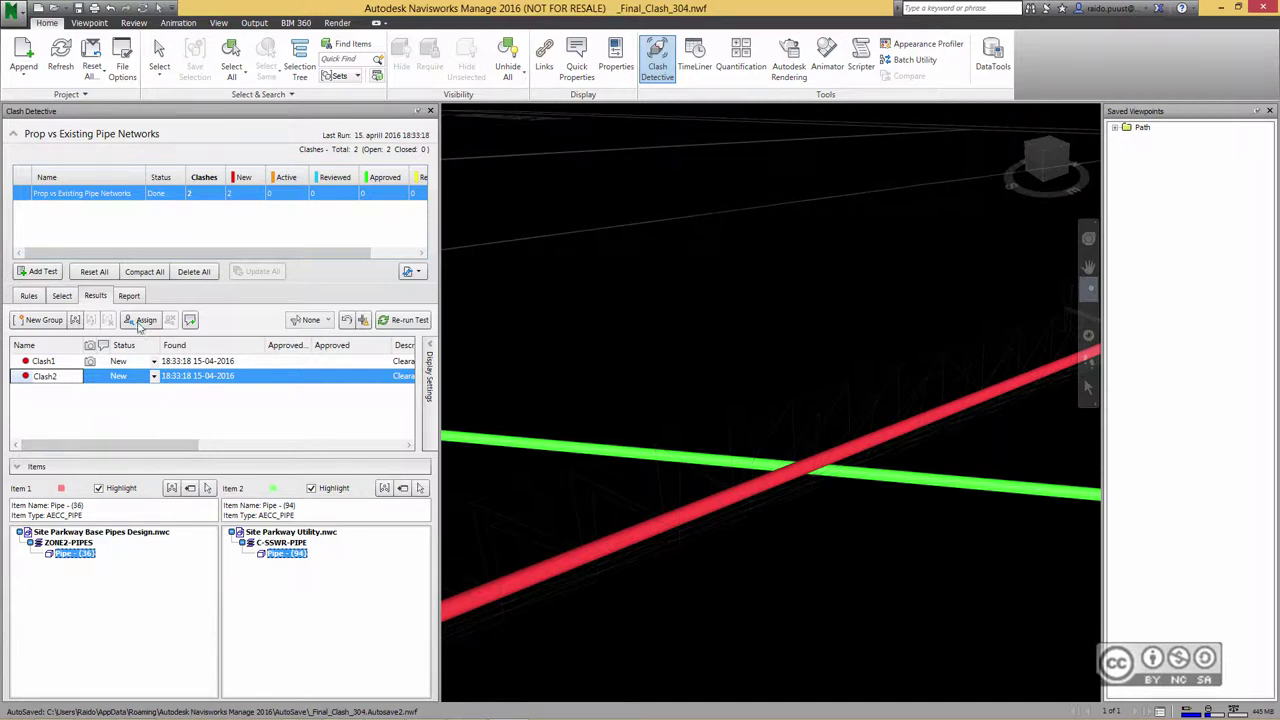
- Save the HTML clash report to the Reports folder on D: and open it in the browser
click(129, 295)
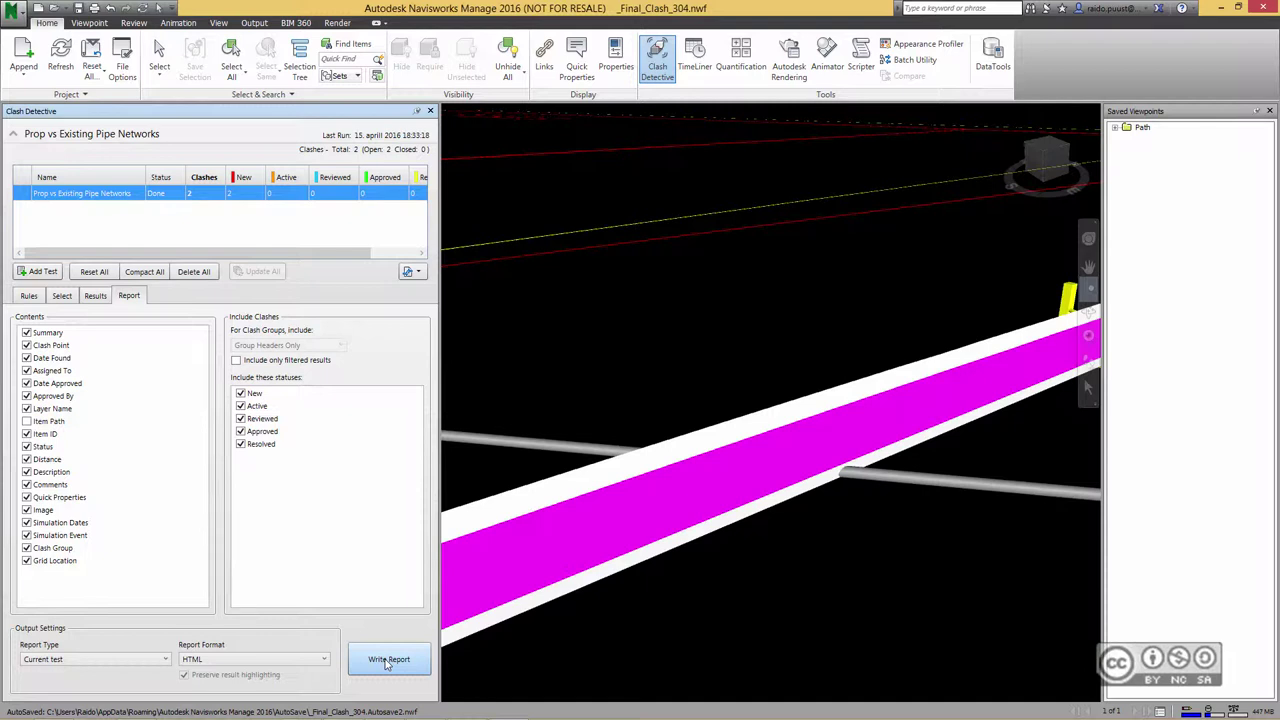
click(387, 660)
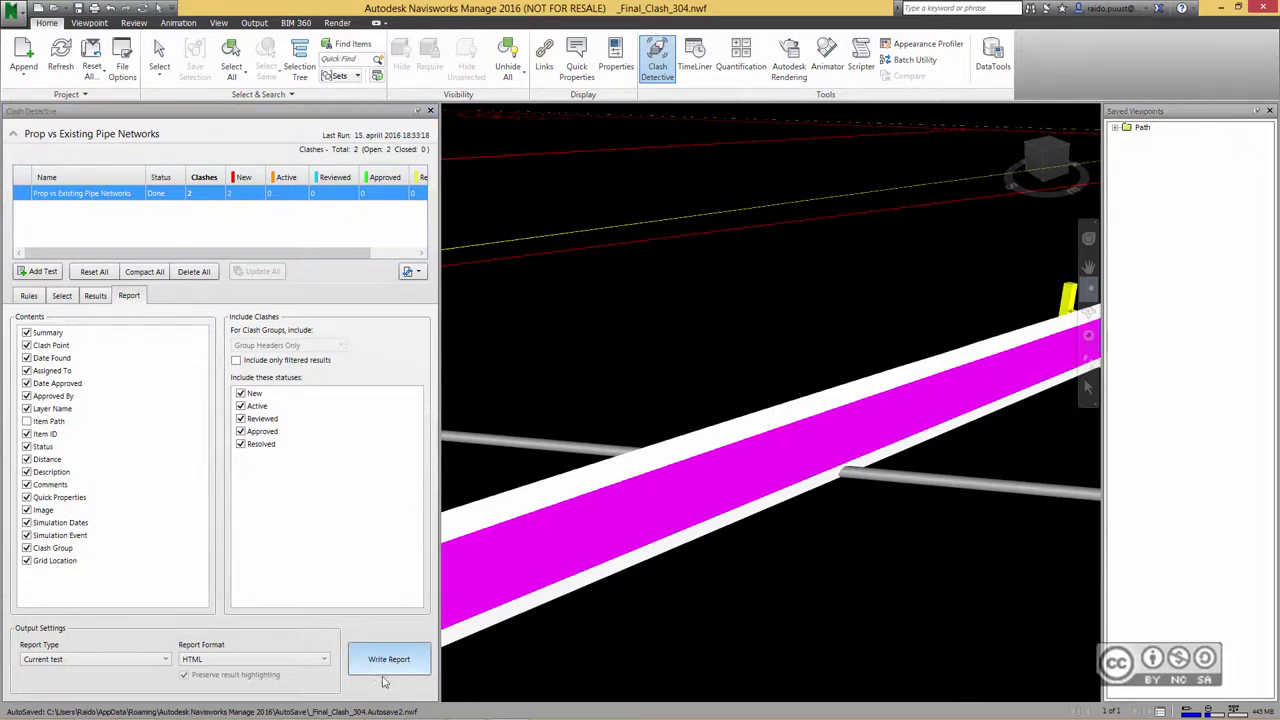
click(663, 257)
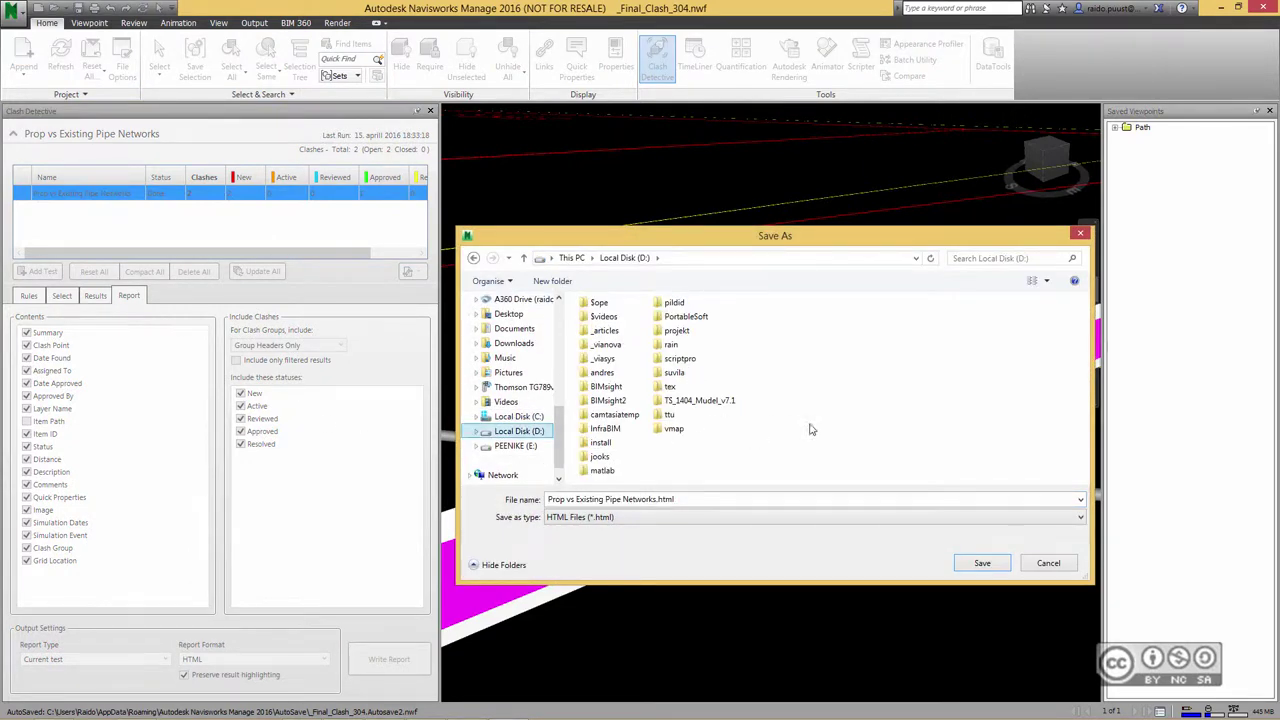
double_click(605, 428)
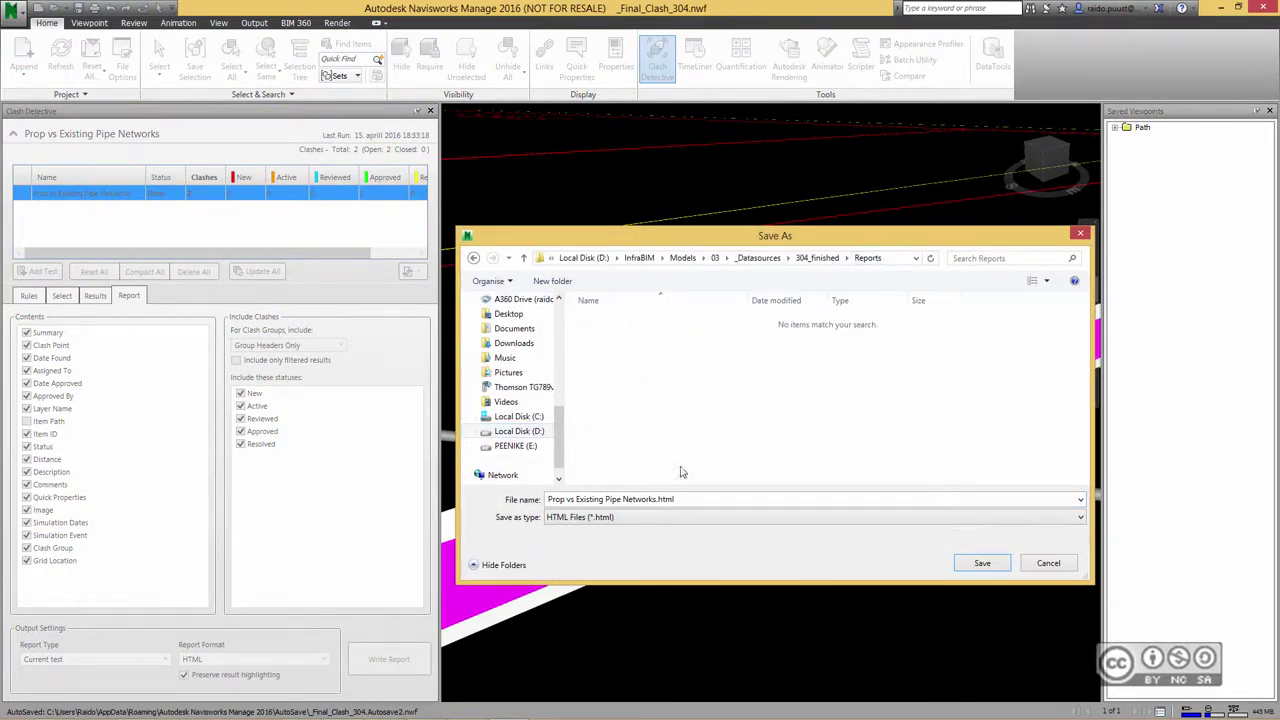
click(988, 565)
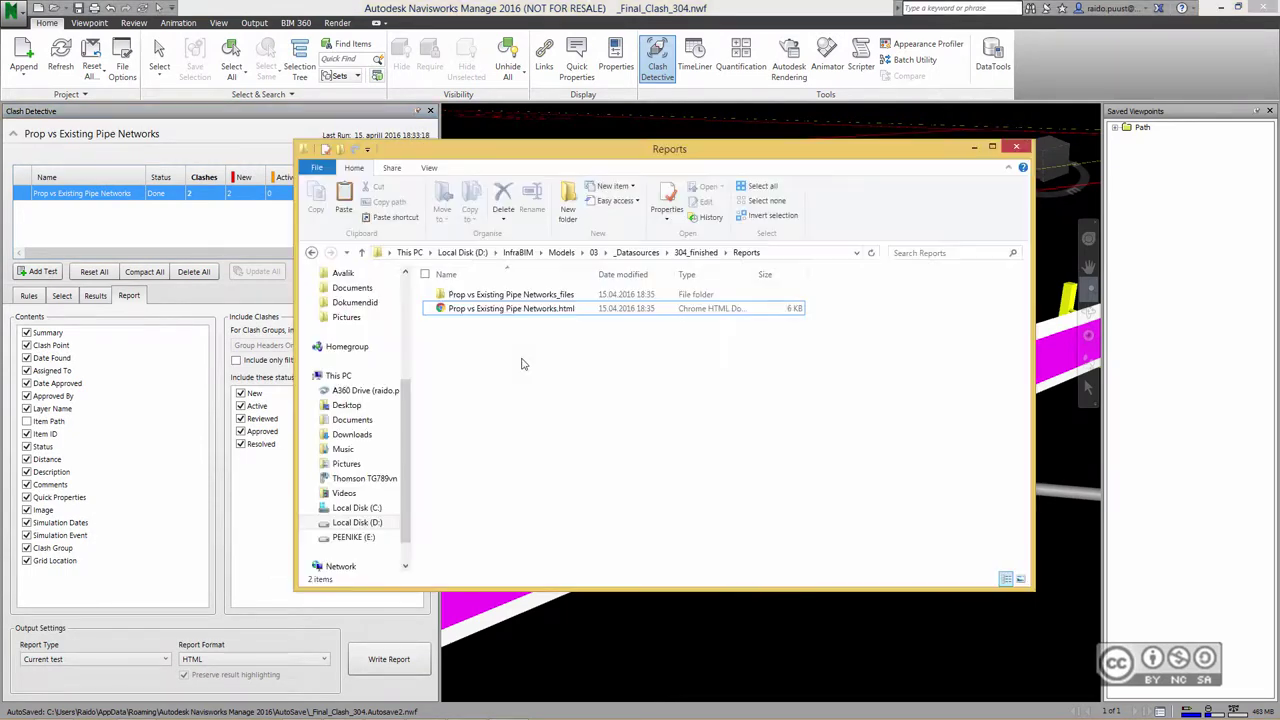
double_click(500, 308)
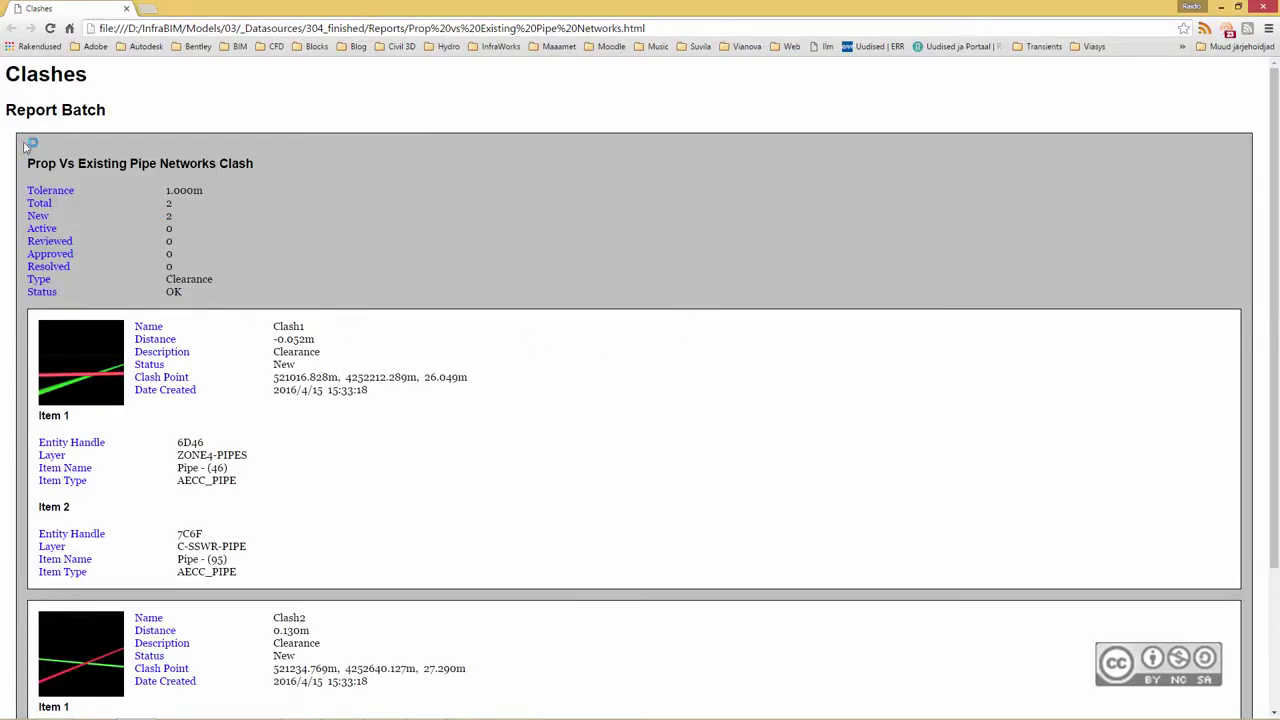
- Scroll through the HTML report to review Clash1 and Clash2
scroll(340, 432, down, 3)
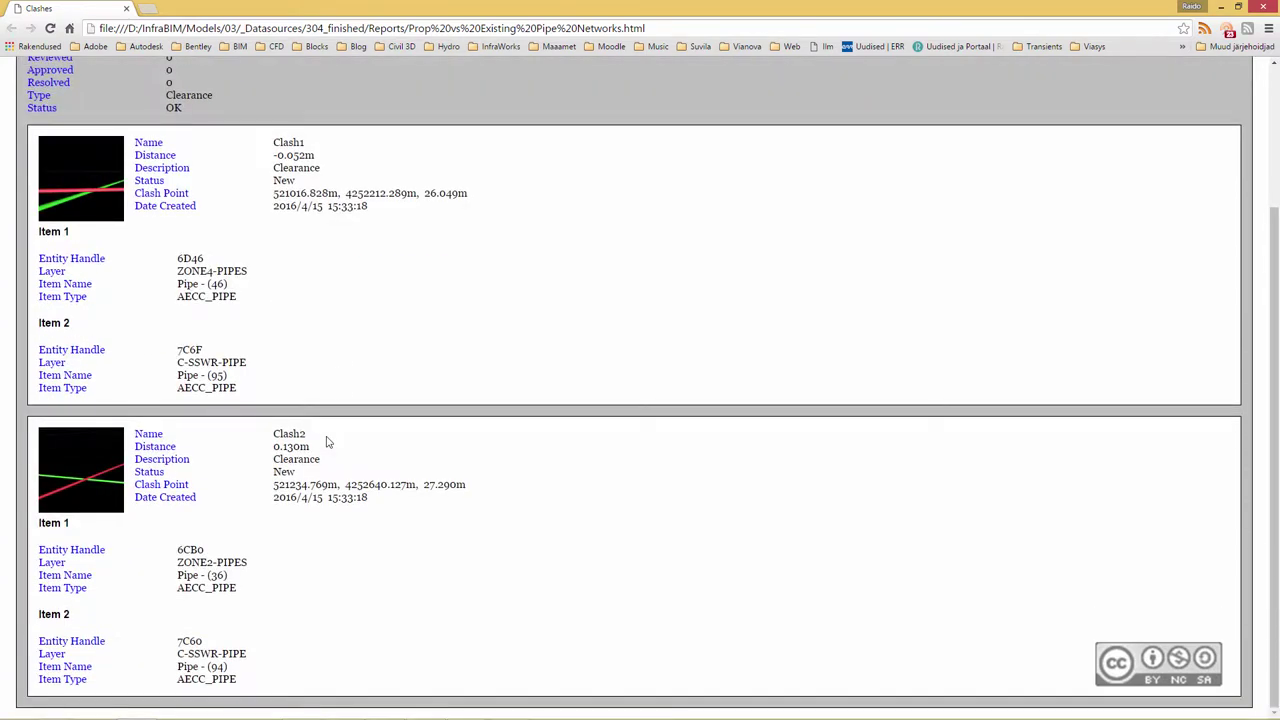
scroll(310, 410, up, 3)
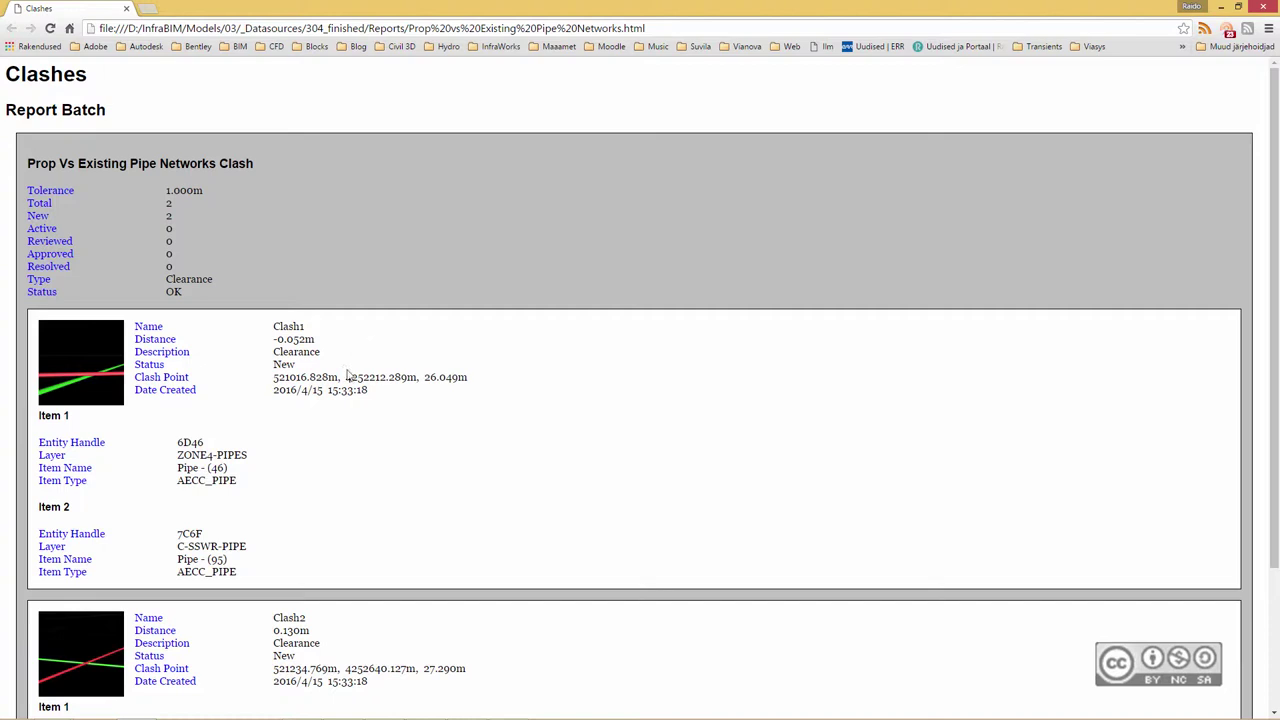
scroll(401, 473, down, 3)
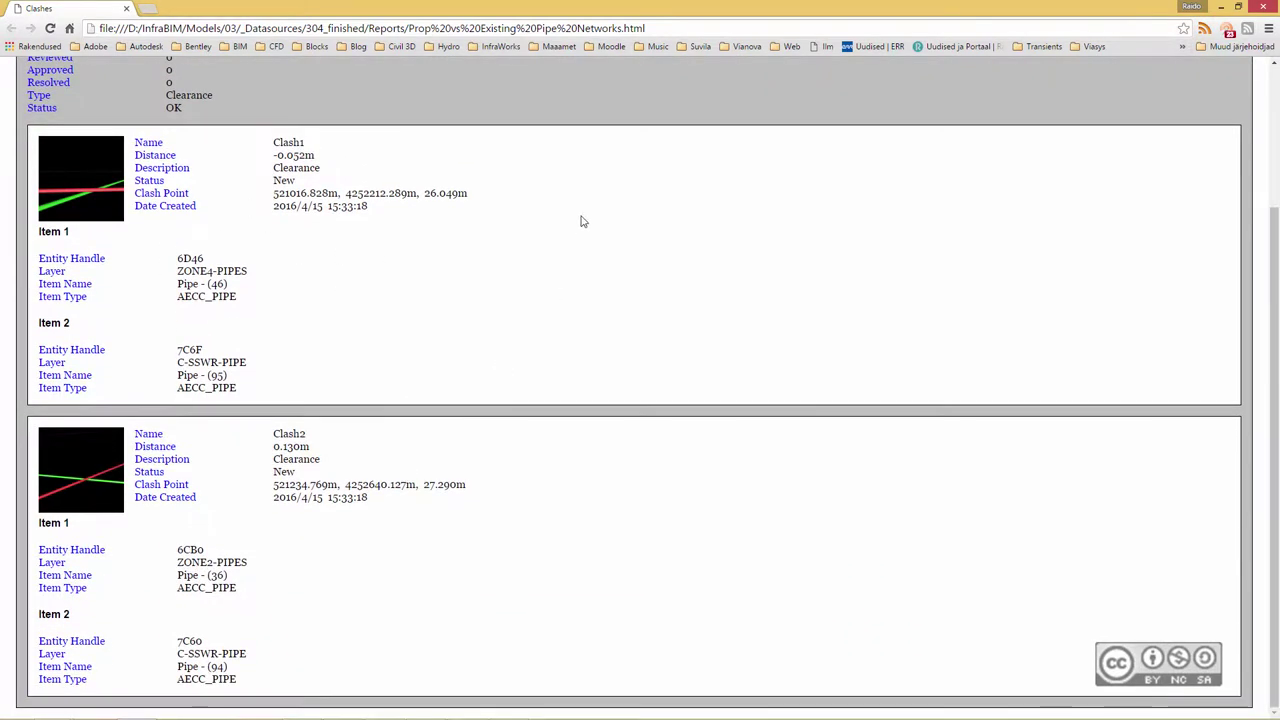
scroll(586, 300, up, 3)
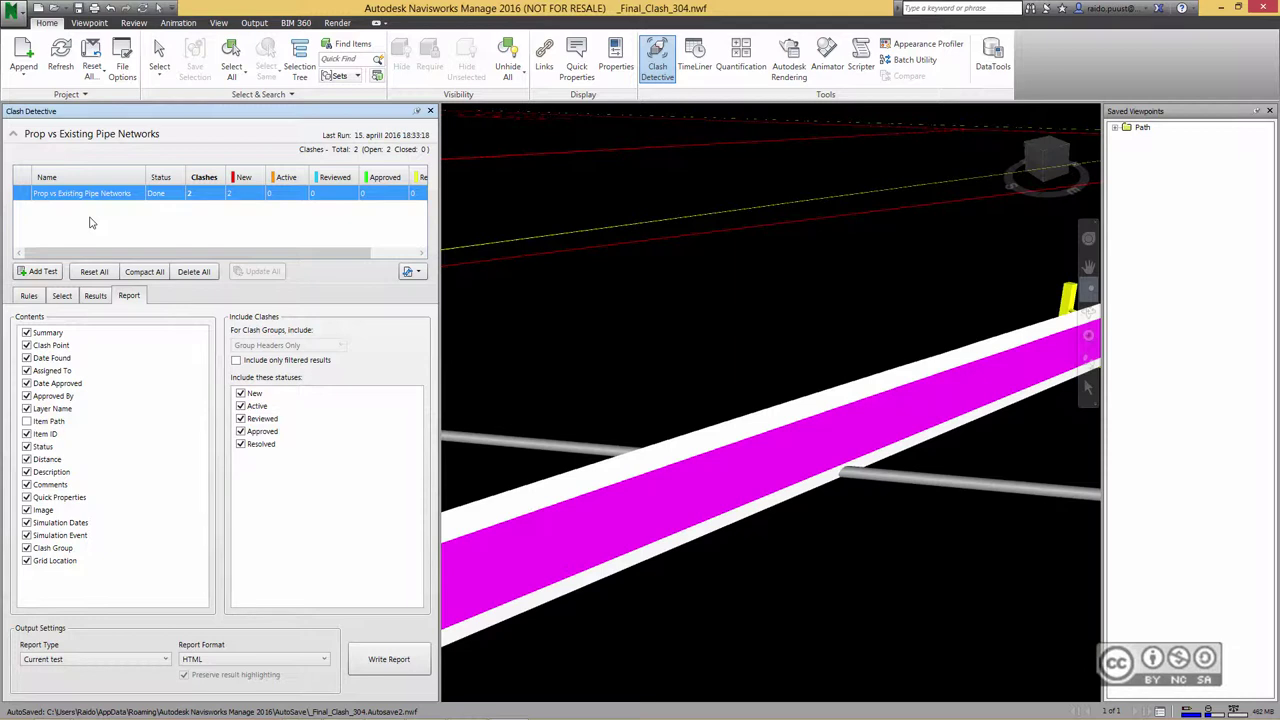
- Add a new clash test named 'Prop Pipe Network vs Utility'
click(40, 271)
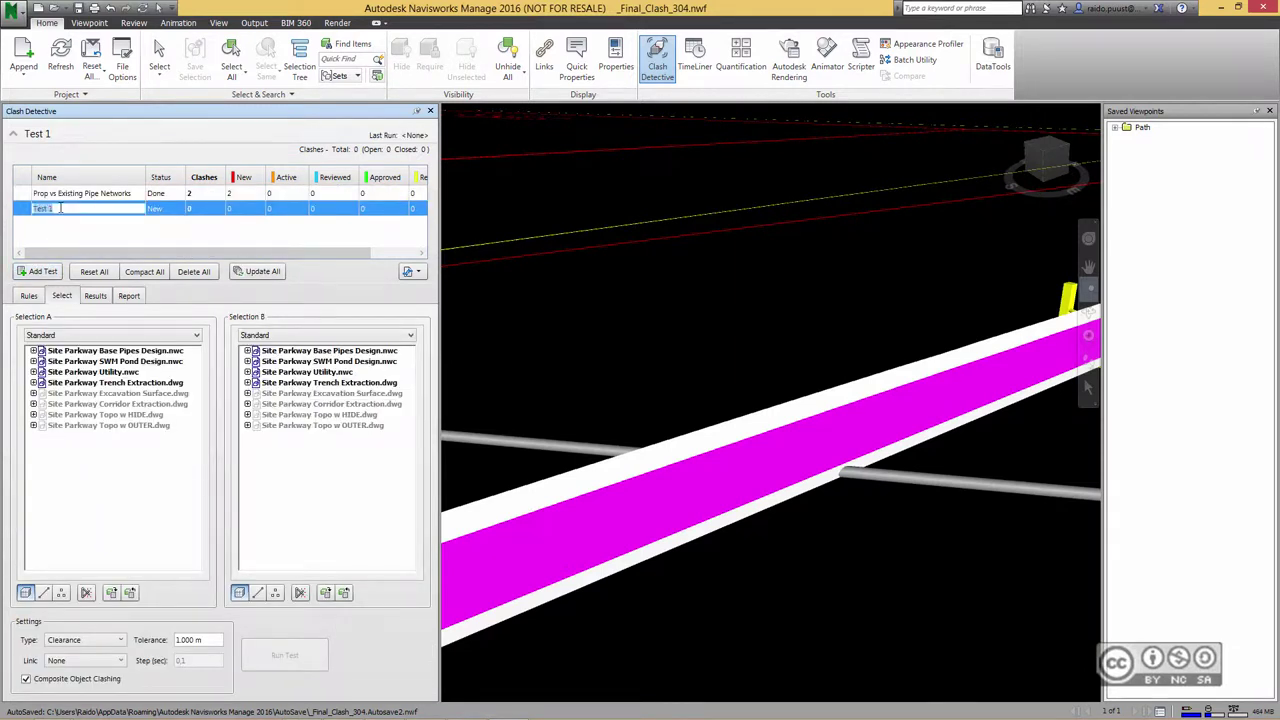
key(BackSpace)
text(rop Pip)
text(ipe Network vs Utility)
key(Return)
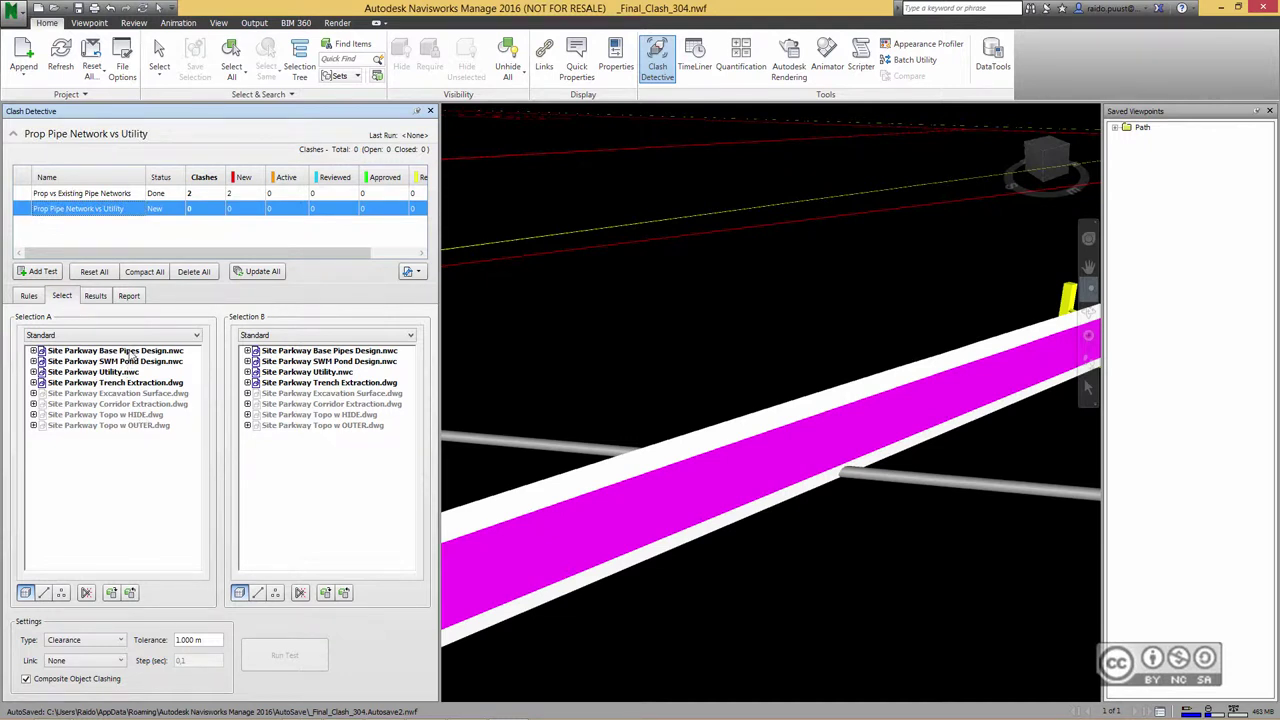
- Select ZONE1–ZONE6-PIPES in Selection A and C-UTIL-GAS and C-UTIL-POWER in Selection B
click(33, 351)
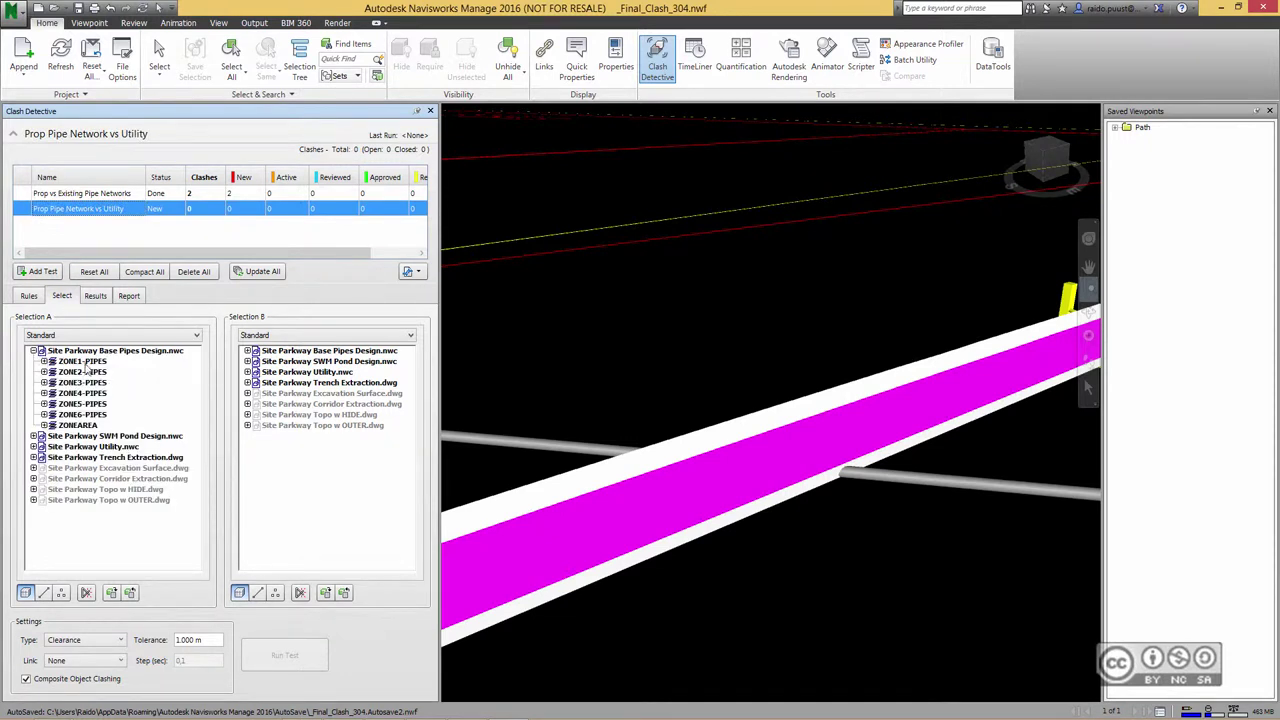
click(84, 363)
shift+click(92, 414)
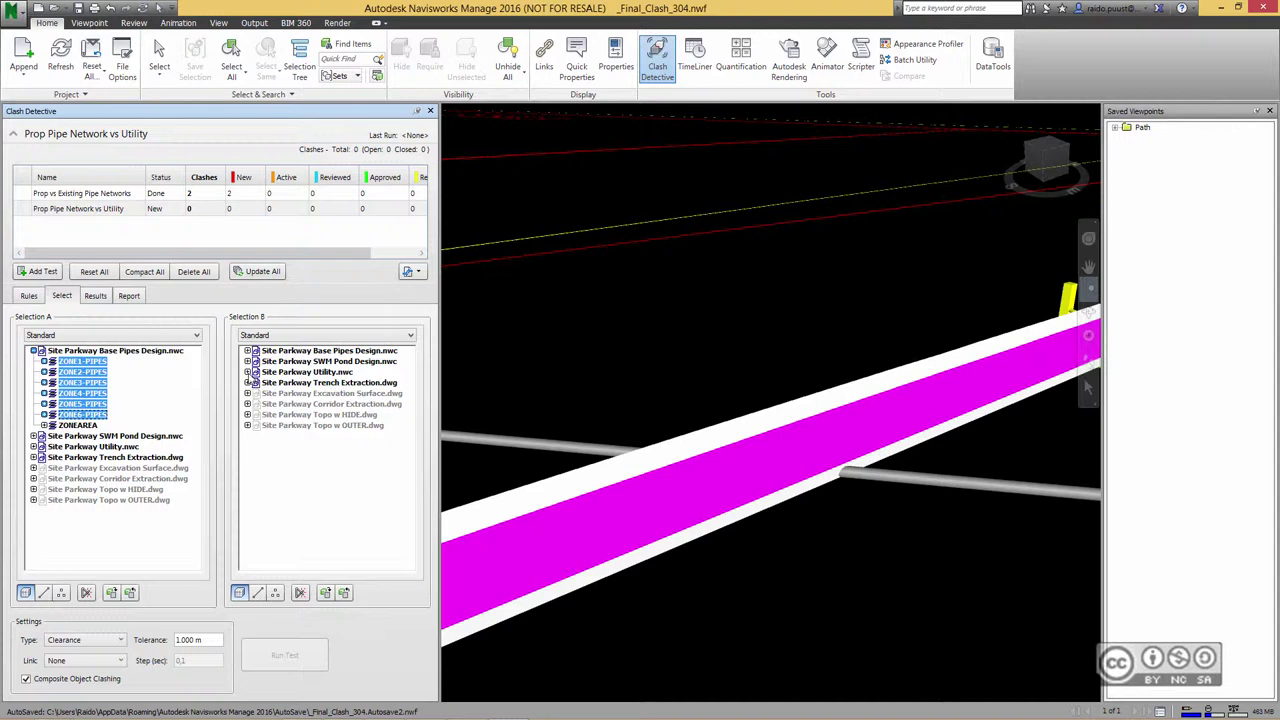
click(247, 372)
click(312, 415)
shift+click(314, 426)
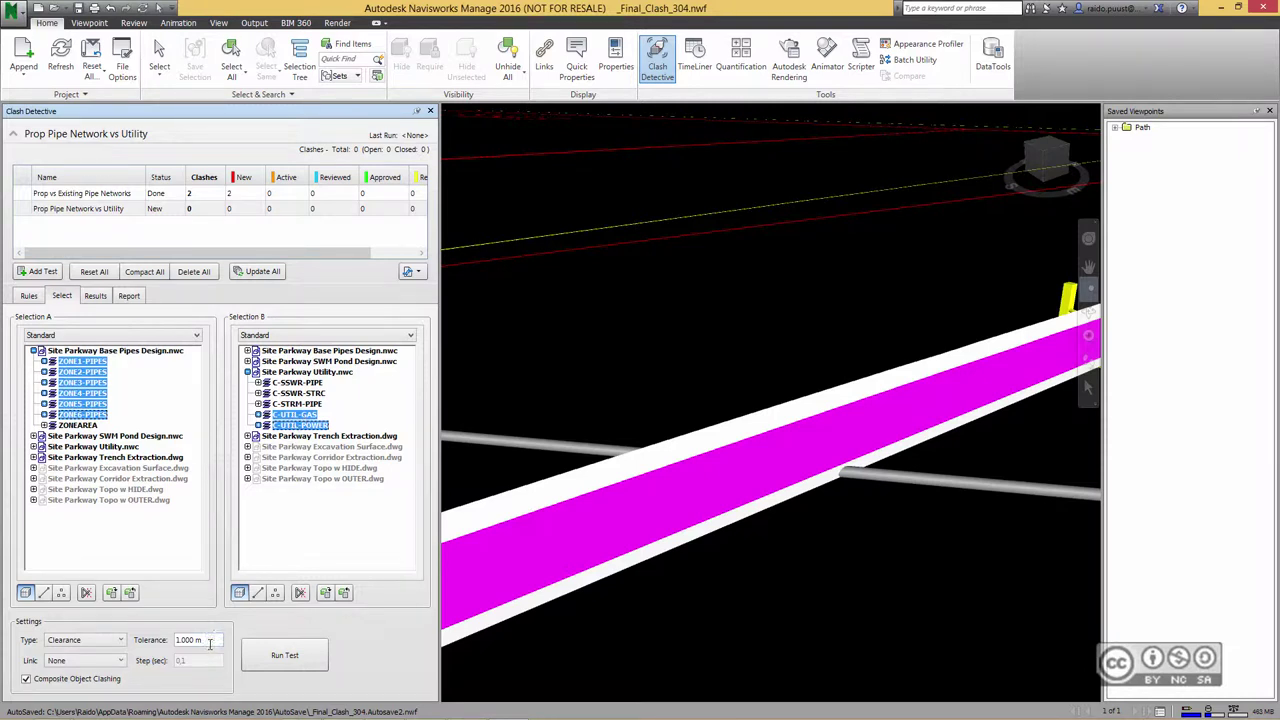
- Set the tolerance to 5 m and run the utility clash test
drag(210, 643, 165, 645)
text(5)
click(277, 659)
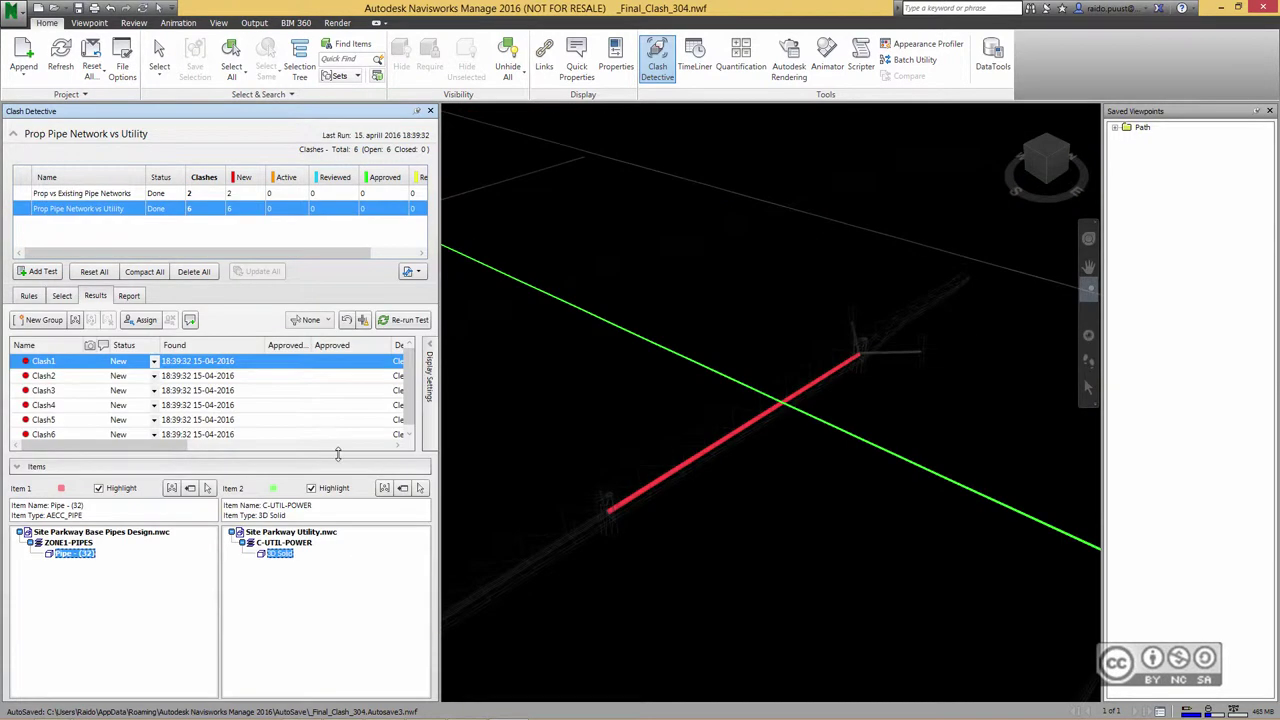
- Enlarge the results list and inspect Clash3 up close in the 3D view
drag(336, 446, 336, 487)
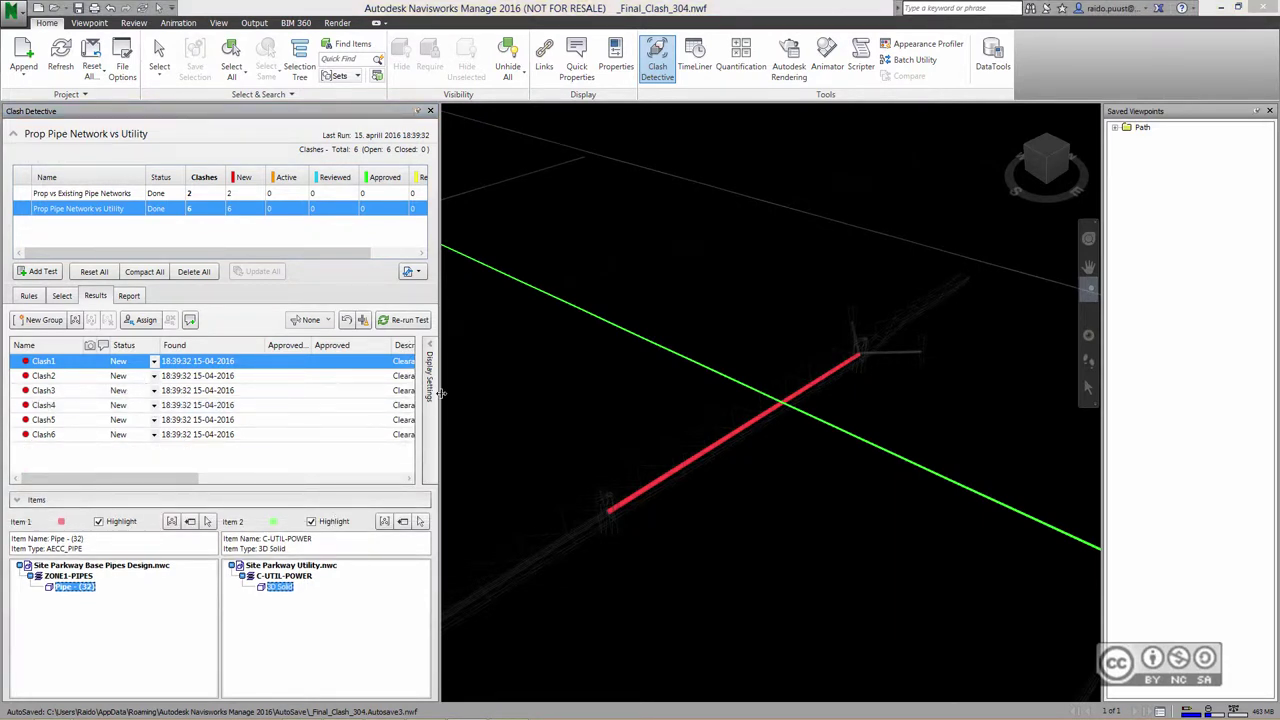
drag(441, 396, 563, 401)
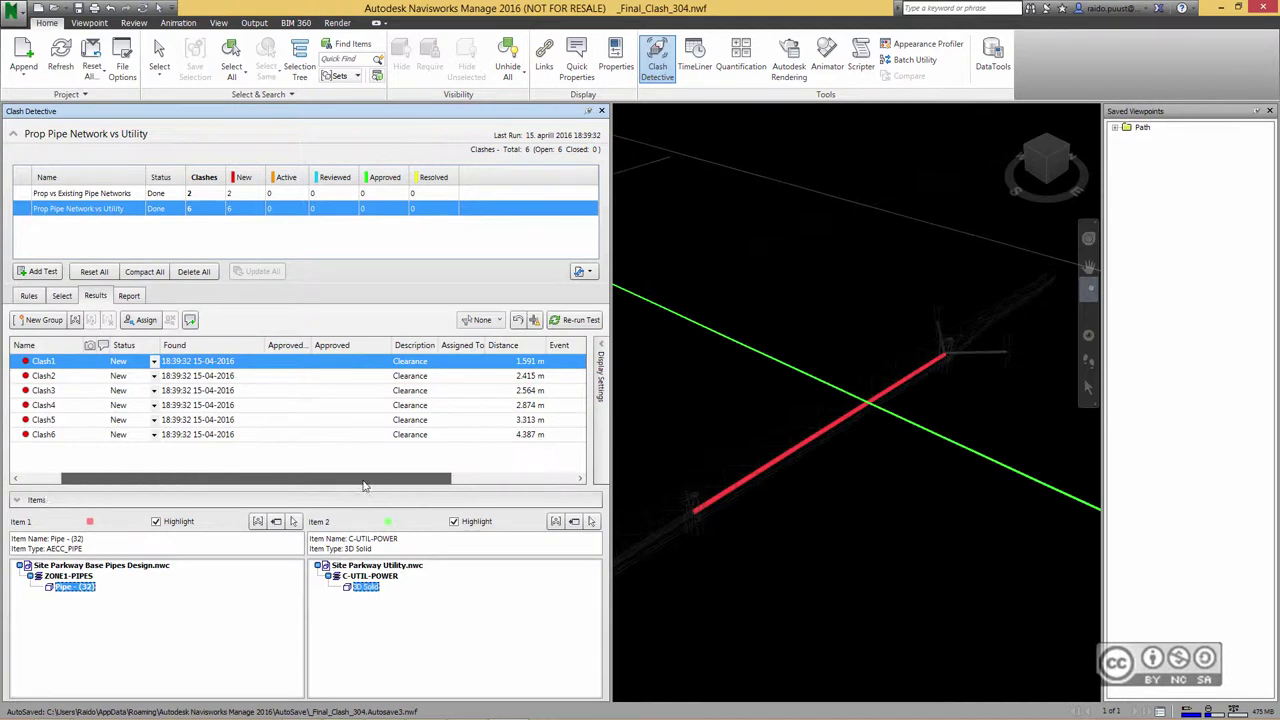
click(95, 390)
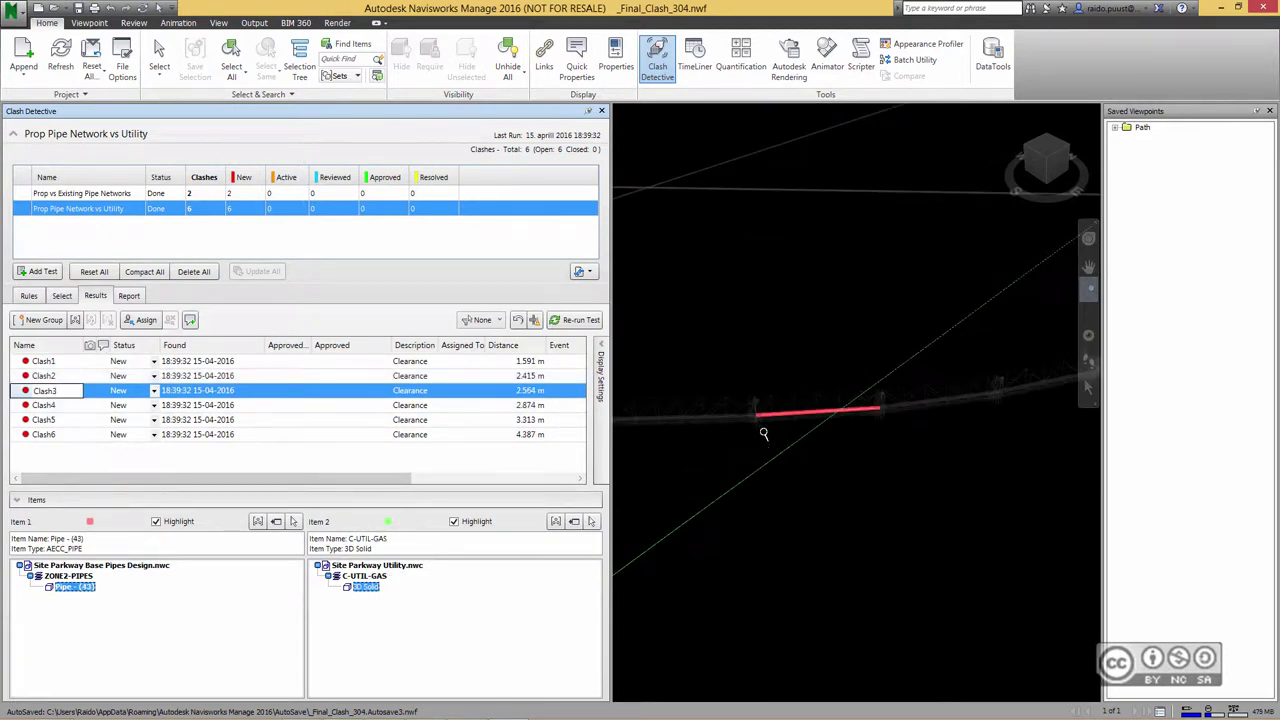
scroll(770, 432, up, 1)
scroll(805, 446, up, 1)
scroll(805, 446, up, 2)
scroll(877, 445, up, 2)
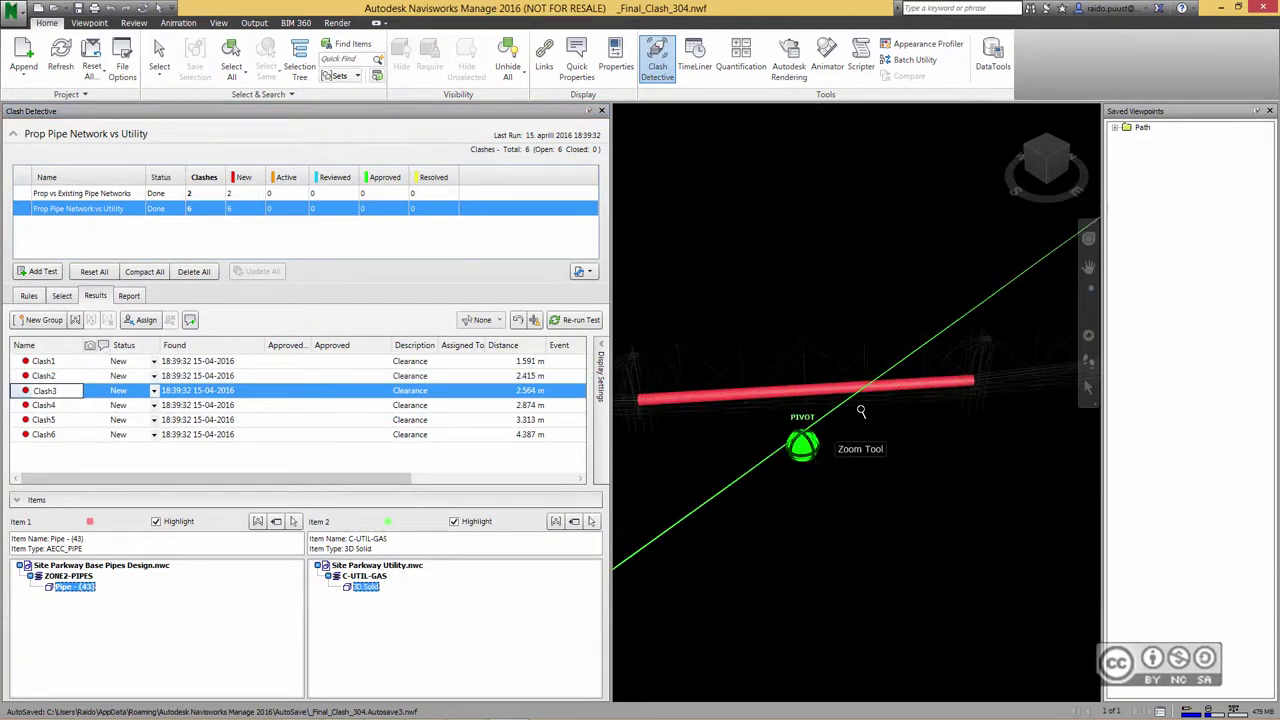
scroll(877, 445, up, 2)
mouse_move(872, 411)
shift+middle_down()
mouse_move(920, 377)
mouse_move(957, 371)
mouse_move(1006, 403)
mouse_move(928, 404)
shift+middle_up()
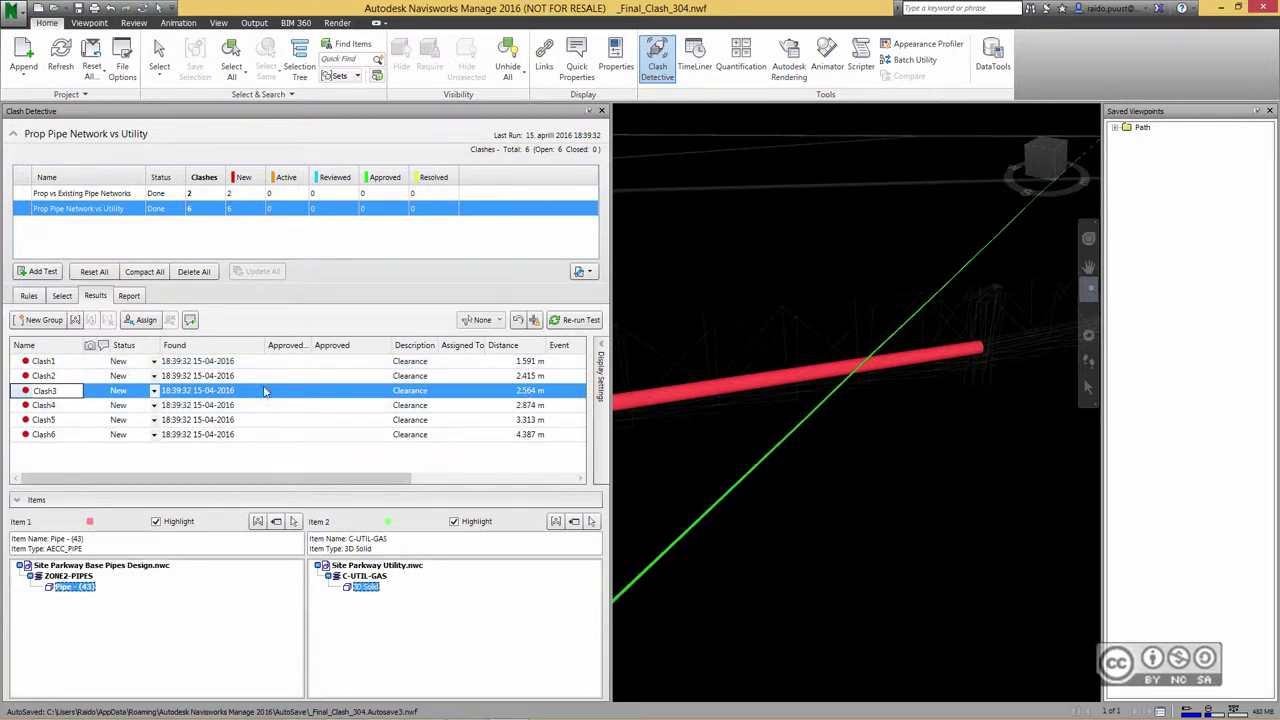
- Save the report as 'Prop Pipe Network vs Utility Clash.html' in Reports and open it in the browser
click(128, 296)
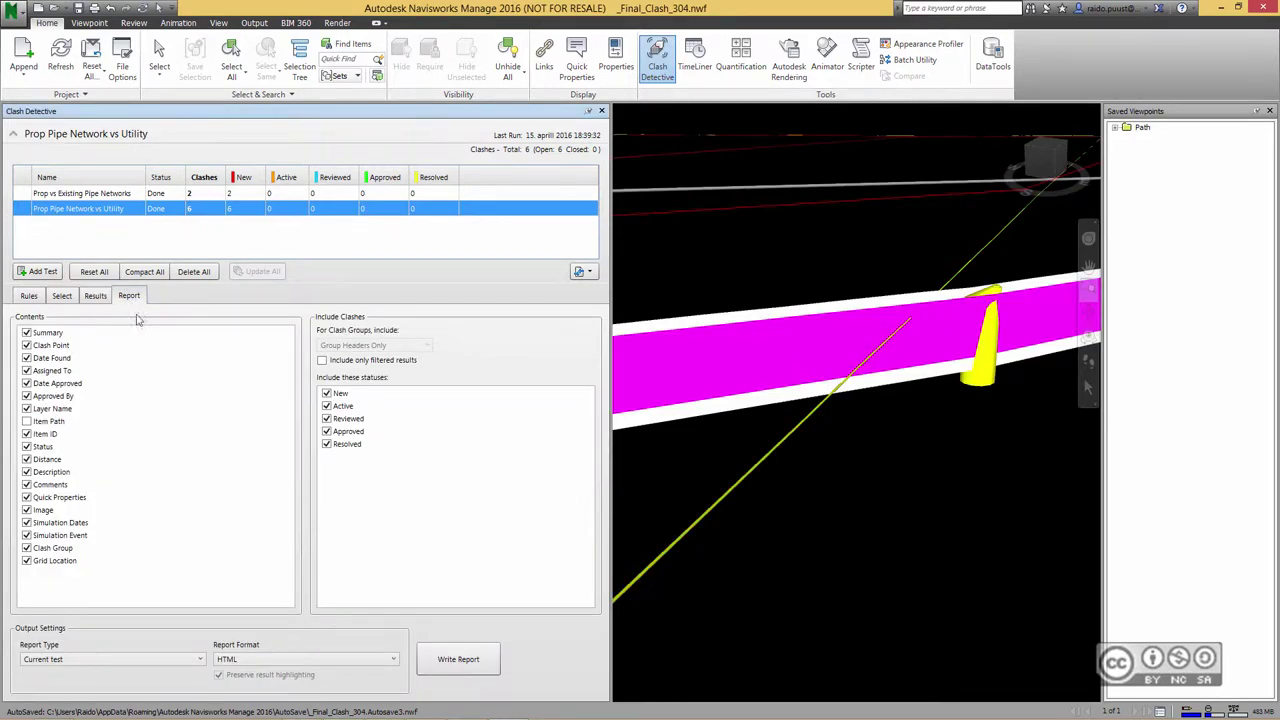
click(458, 660)
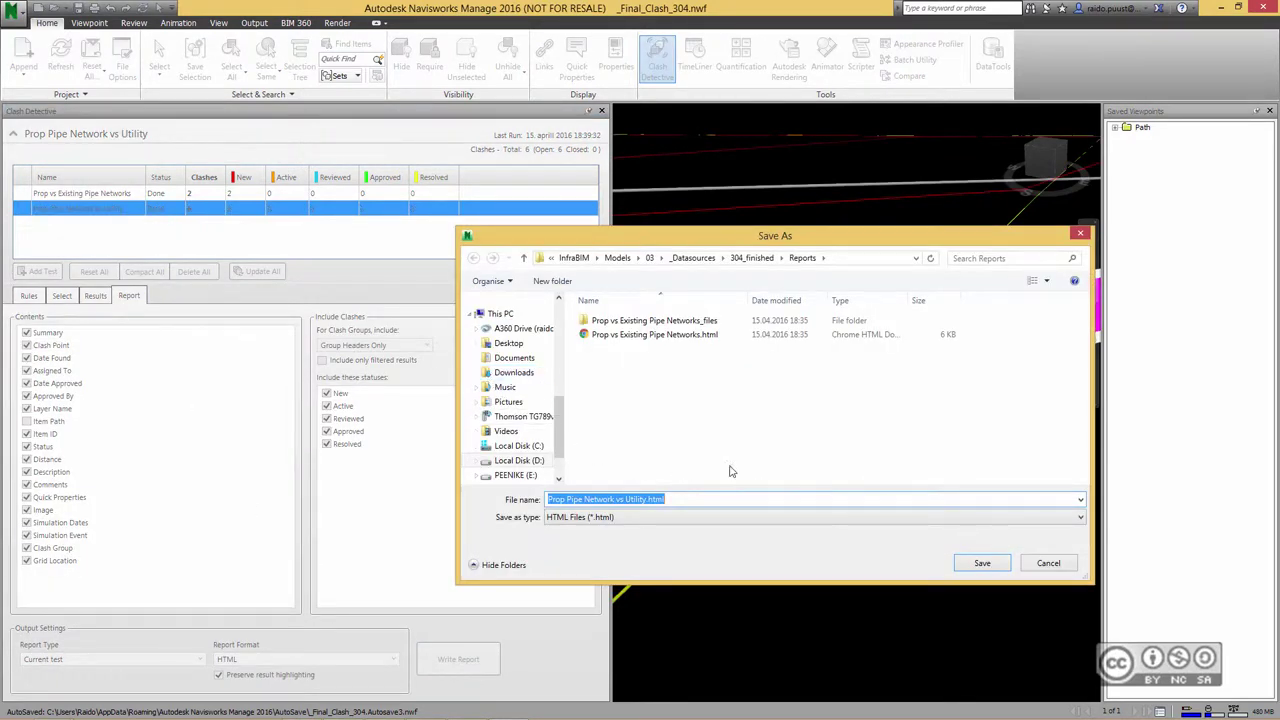
click(649, 498)
drag(649, 498, 500, 498)
text(Prop Pipe Ne)
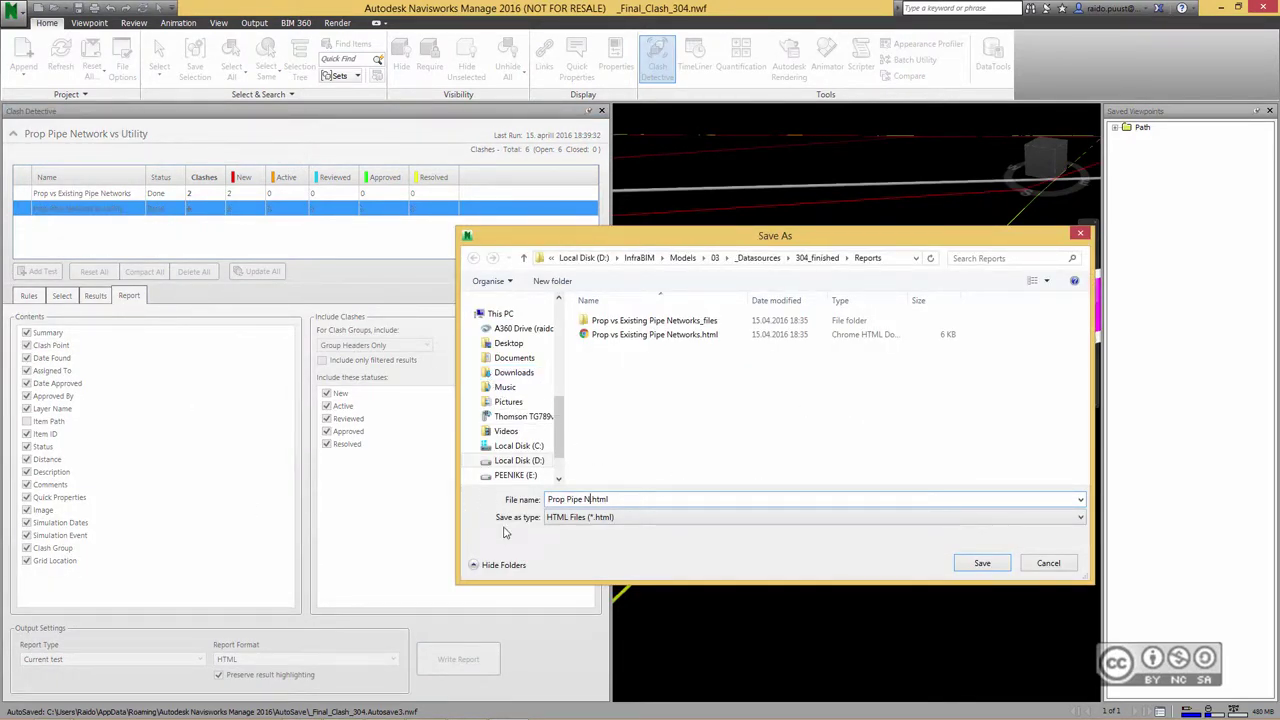
text(twork vs Utili)
text(ty Clash)
click(982, 563)
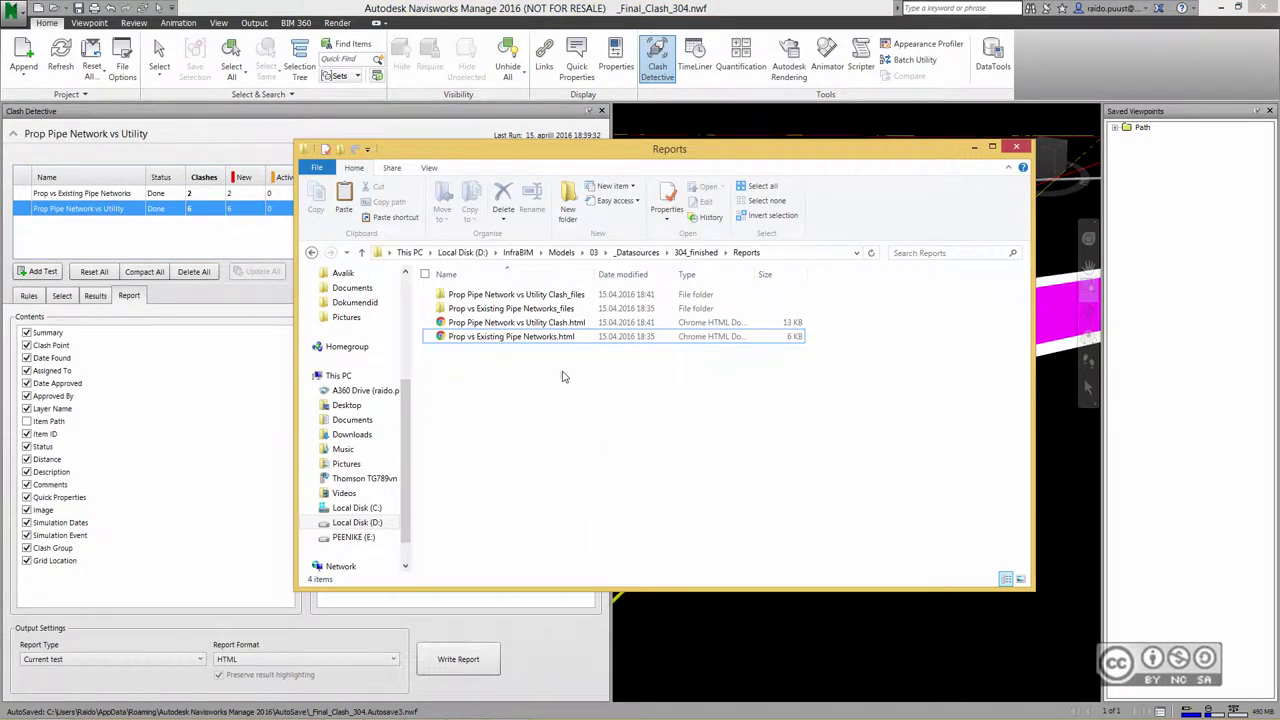
double_click(560, 350)
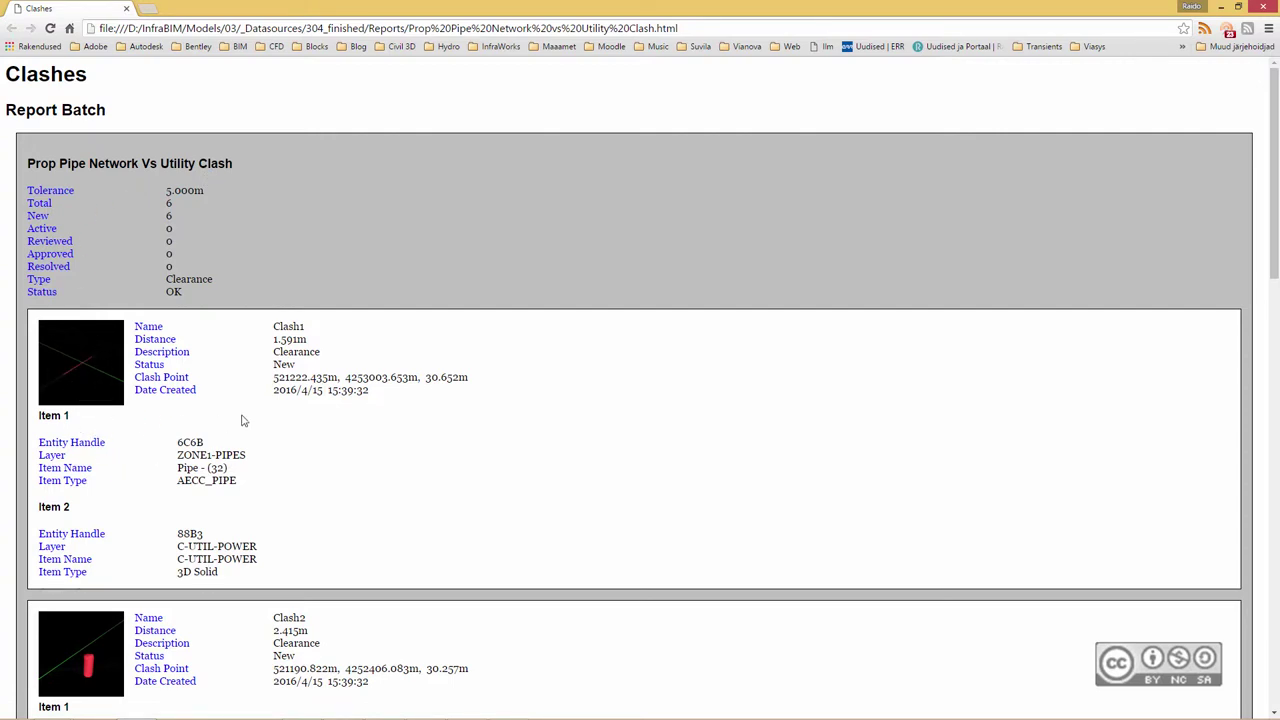
- Scroll the report and check Clash1 and Clash2 distances (1.591 m, 2.415 m)
scroll(300, 350, down, 1)
scroll(391, 318, up, 1)
scroll(313, 411, down, 1)
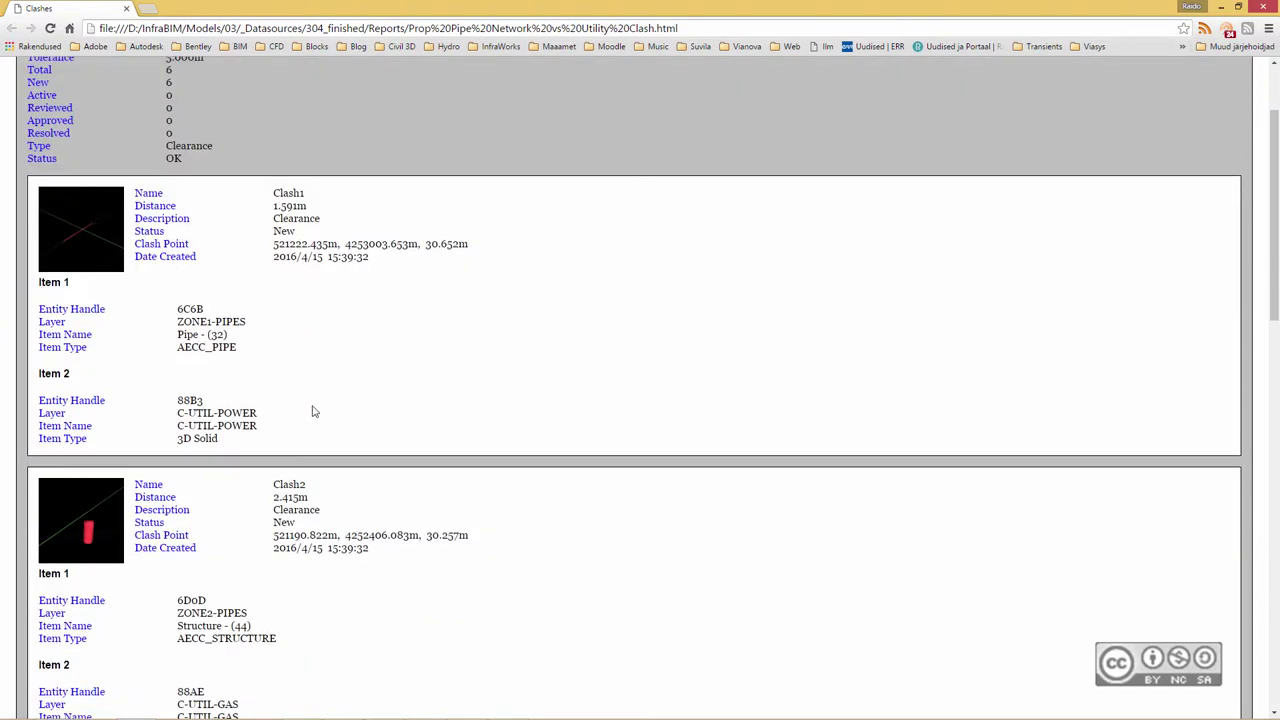
scroll(330, 405, down, 1)
scroll(347, 401, up, 2)
double_click(290, 339)
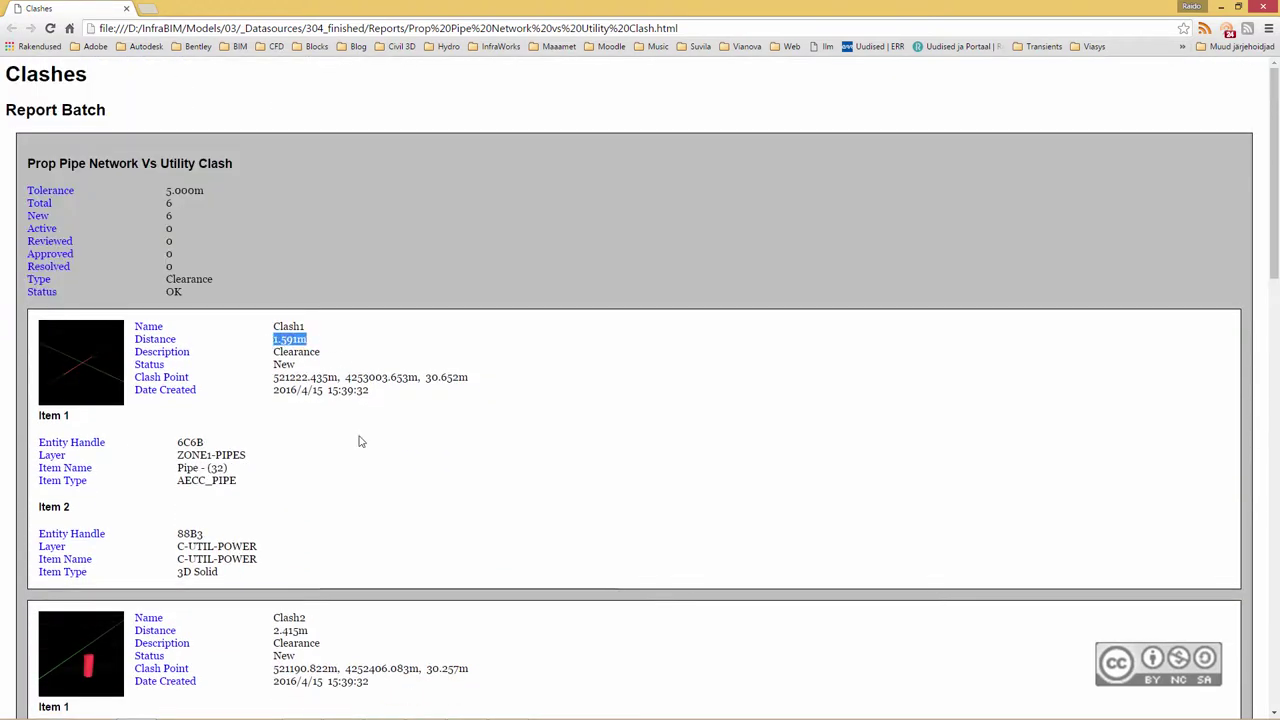
scroll(361, 441, down, 2)
double_click(286, 364)
- Check Clash3 and Clash4 distances (2.564 m, 2.874 m), then close the browser
scroll(329, 399, down, 1)
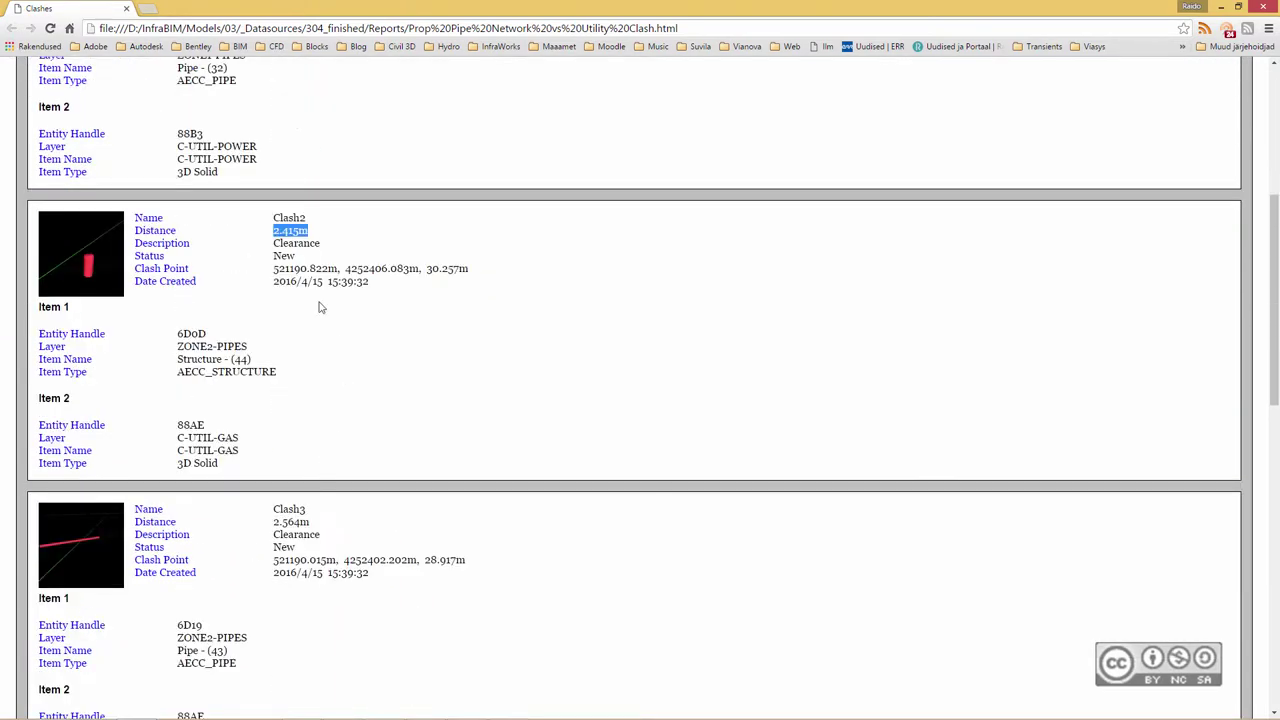
double_click(285, 522)
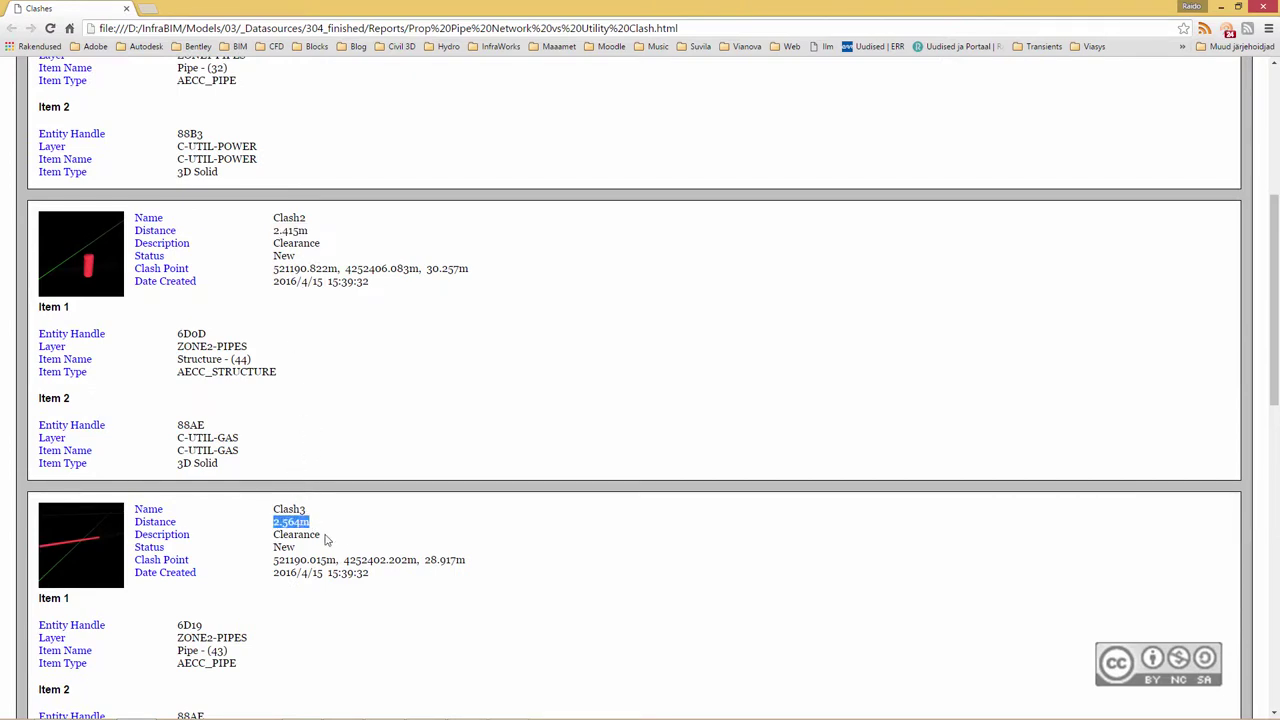
scroll(337, 517, down, 1)
scroll(340, 517, down, 1)
scroll(319, 455, down, 1)
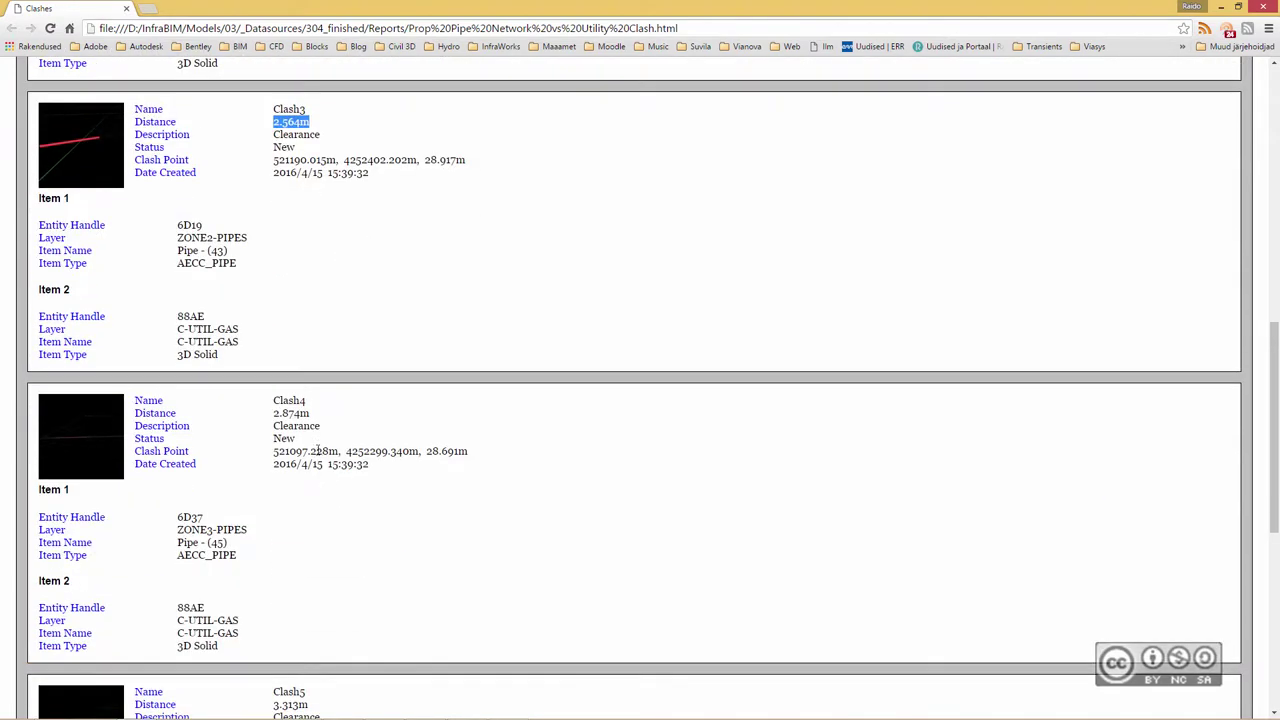
double_click(287, 413)
click(1262, 8)
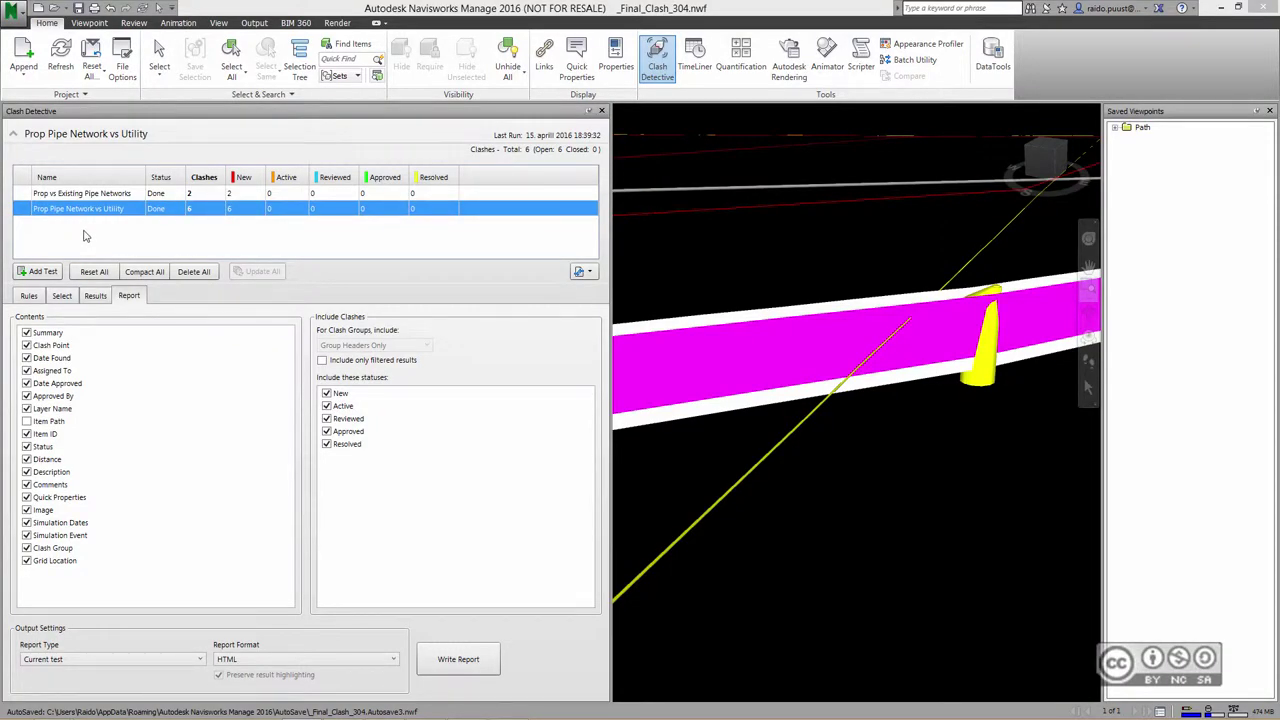
- Add a new clash test named 'Prop Pipe Trench vs Utility'
click(38, 273)
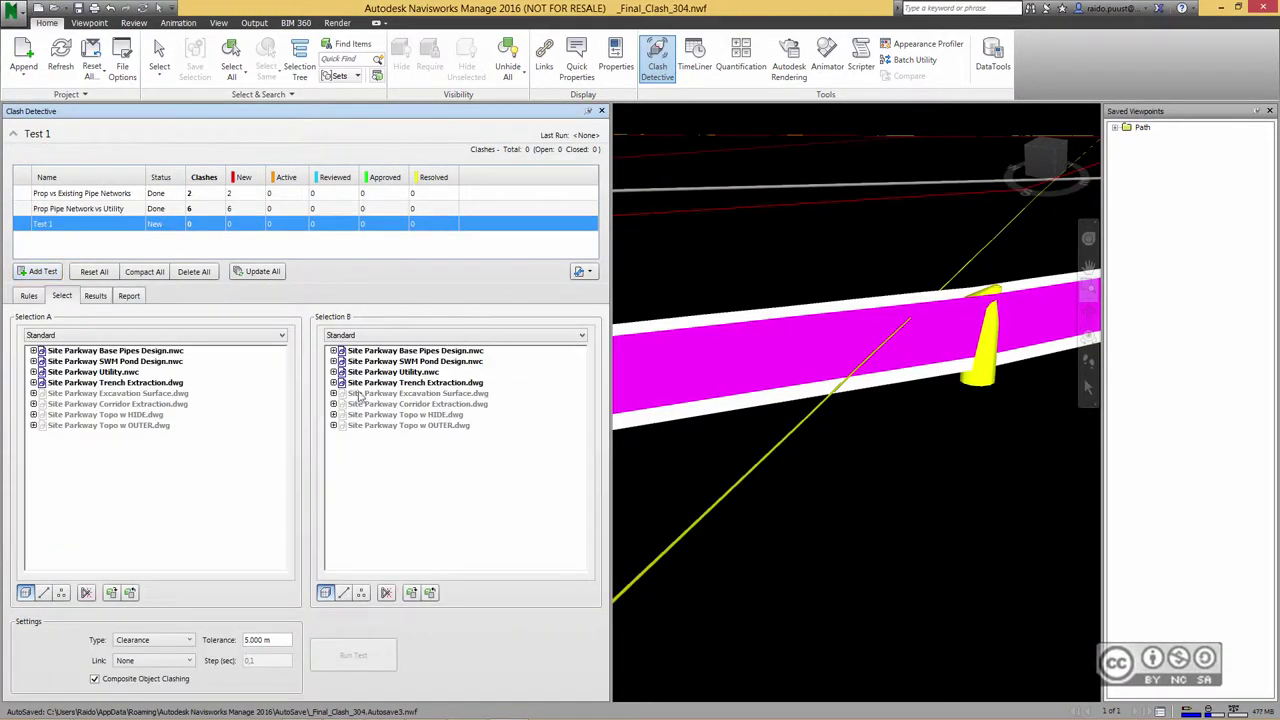
text(Prop)
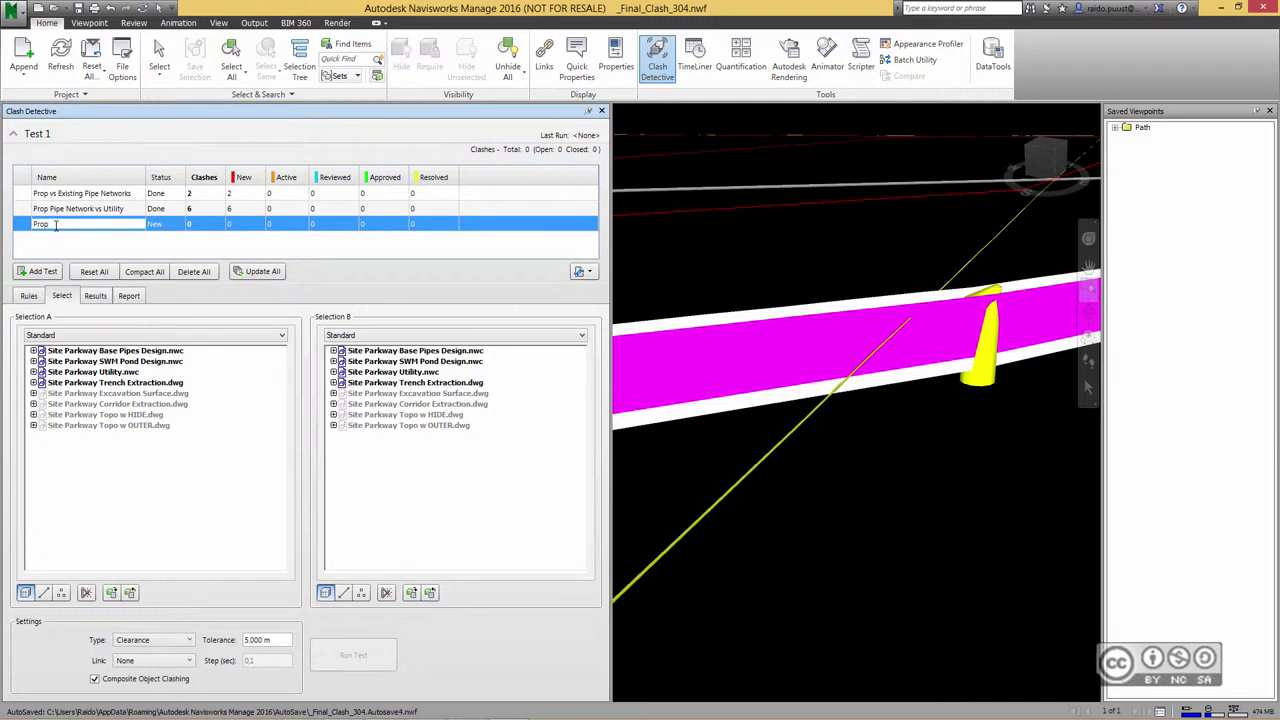
text( Pipe )
text(Trench)
text( vs Utility)
click(57, 392)
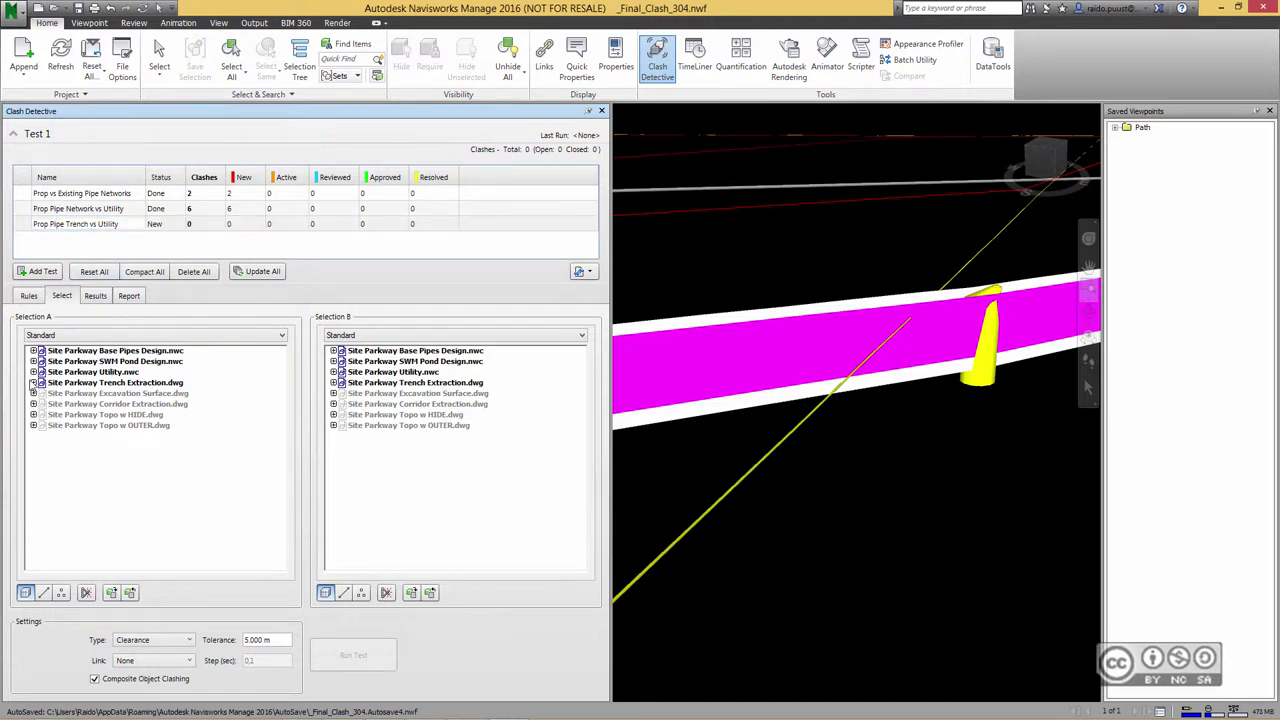
- Select all Trench Extraction zone layers through ZONE6 Datum in Selection A
click(33, 382)
click(112, 382)
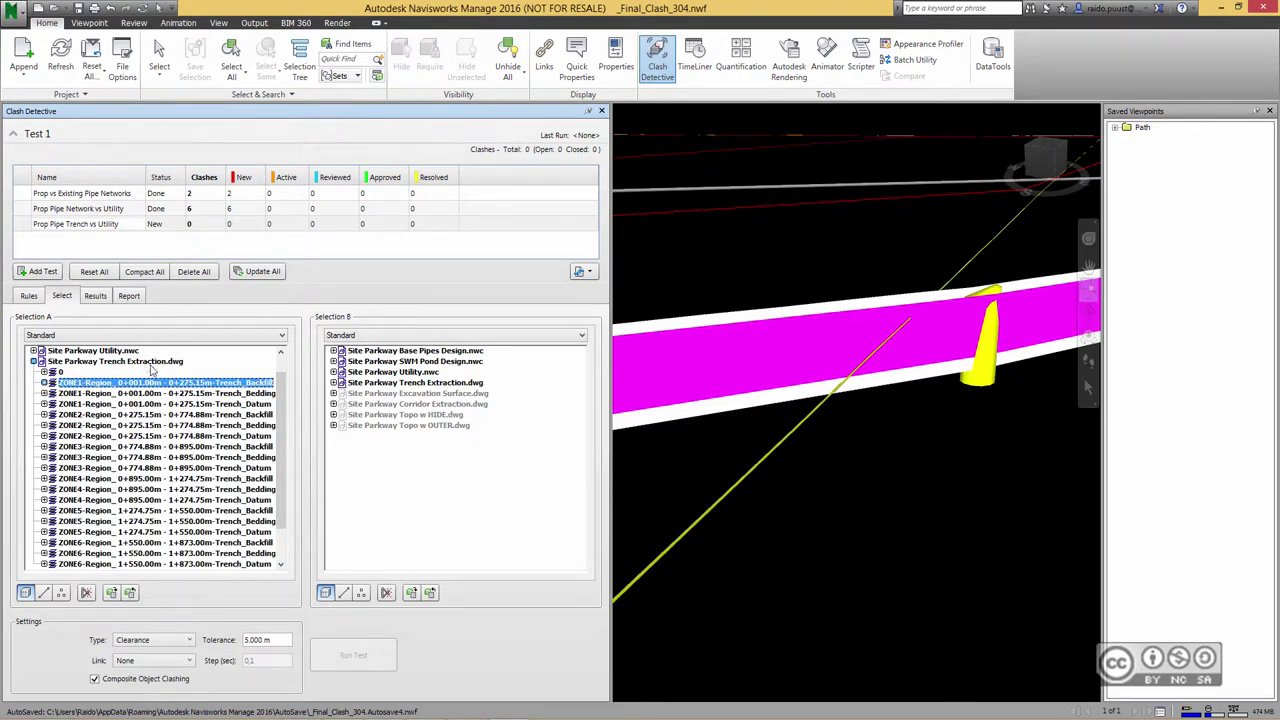
shift+click(150, 564)
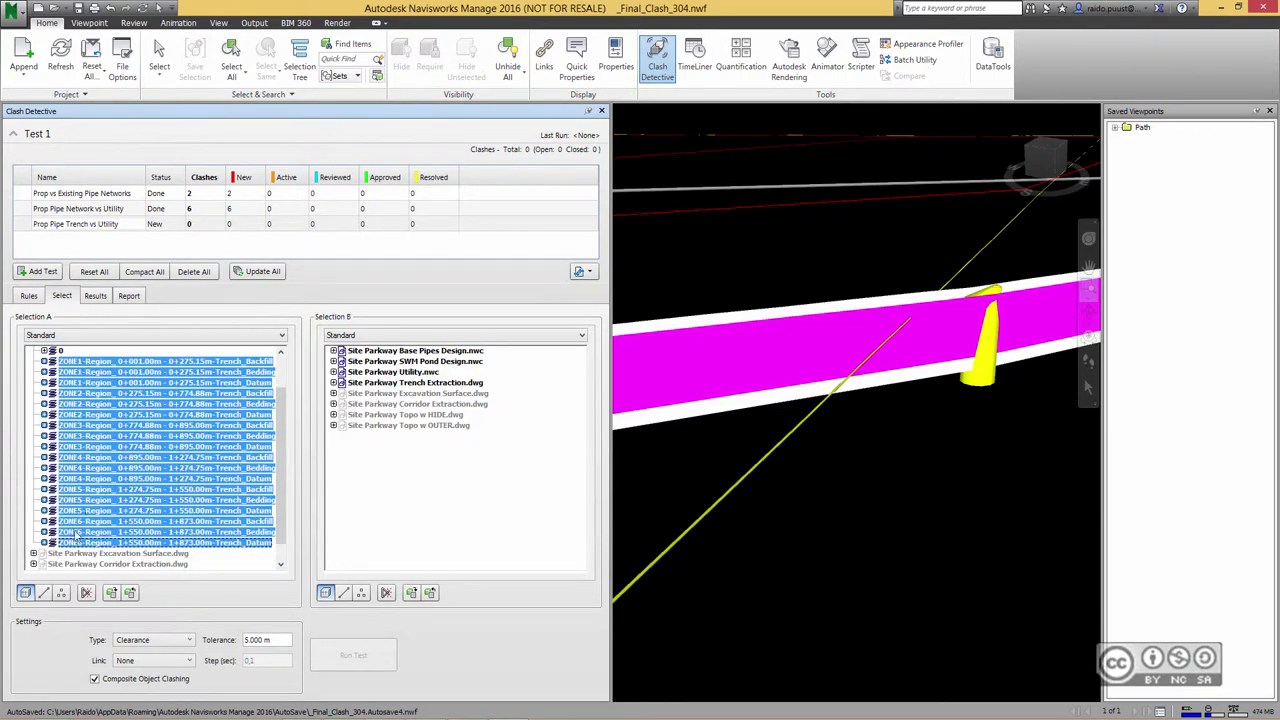
scroll(284, 450, up, 2)
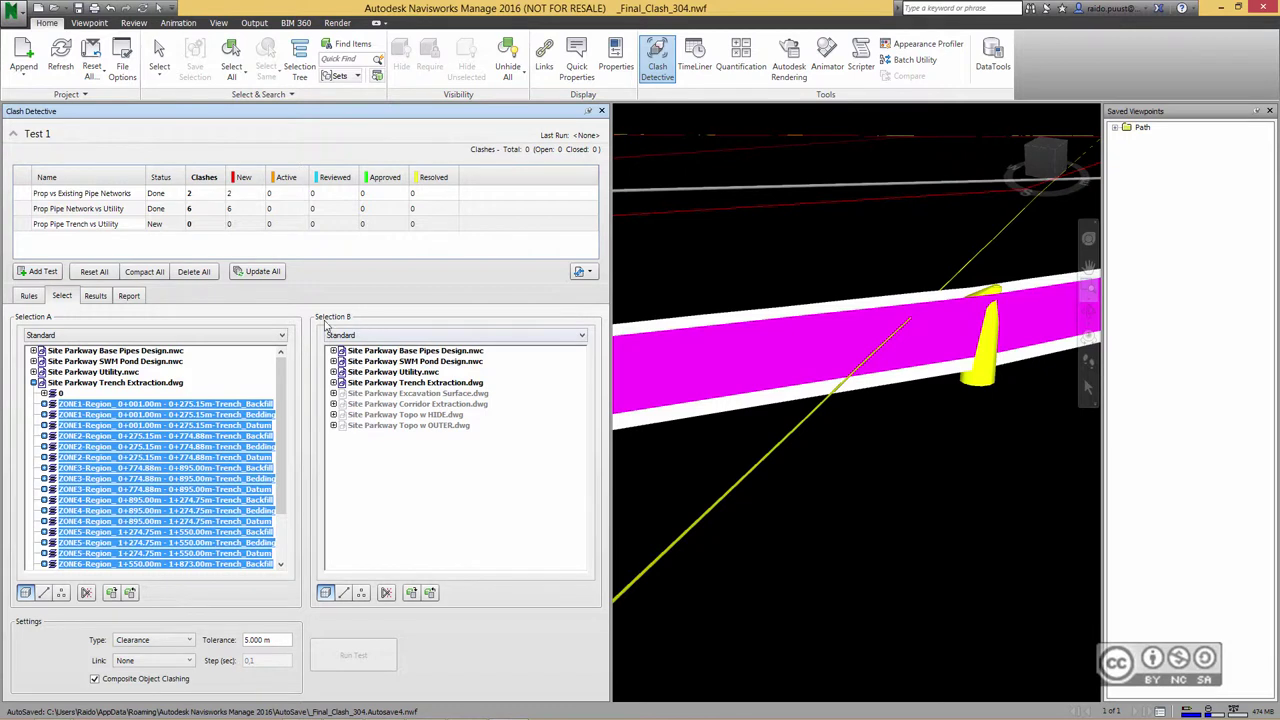
- Select C-SSWR-PIPE, C-SSWR-STRC, C-UTIL-GAS and C-UTIL-POWER in Selection B
click(333, 372)
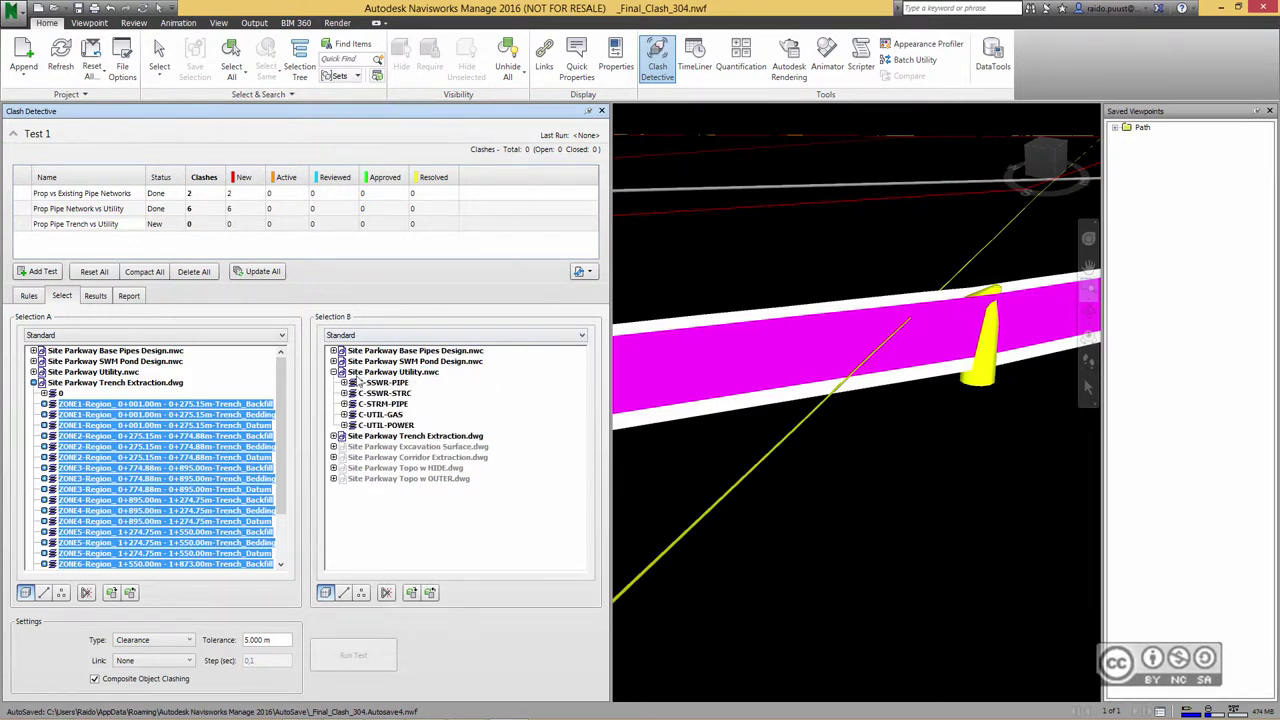
click(386, 383)
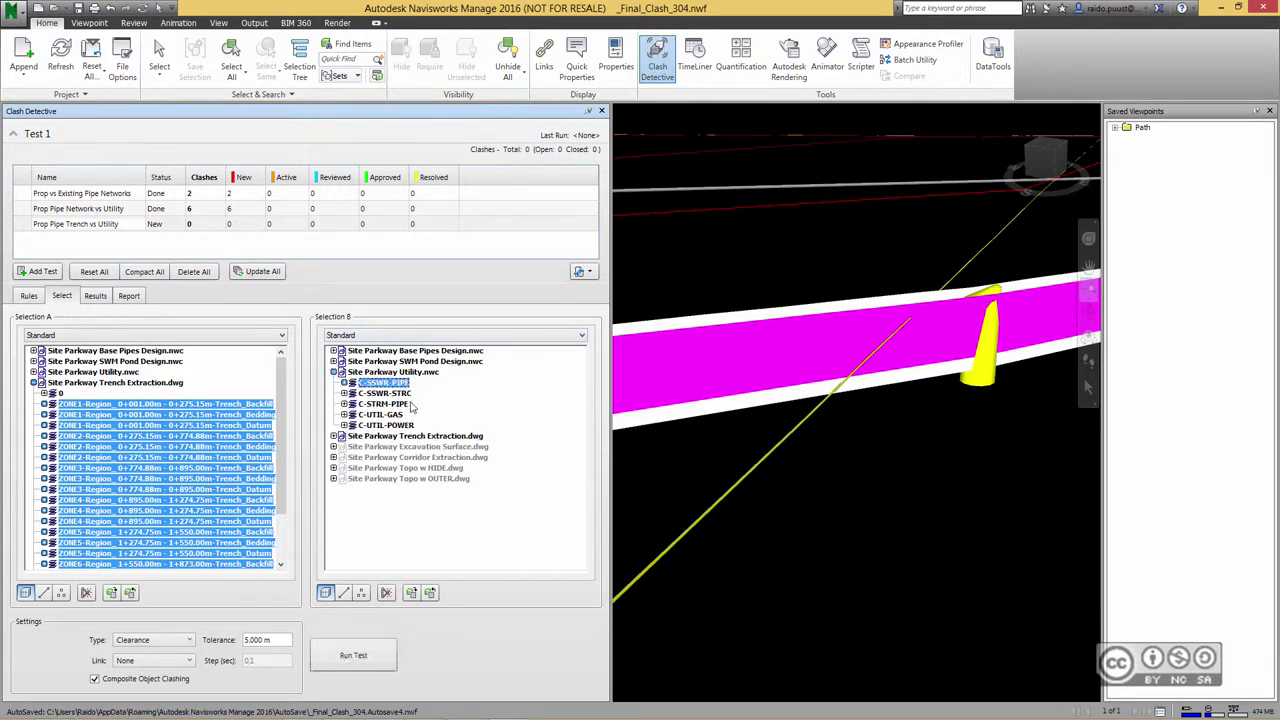
ctrl+click(395, 393)
ctrl+click(383, 414)
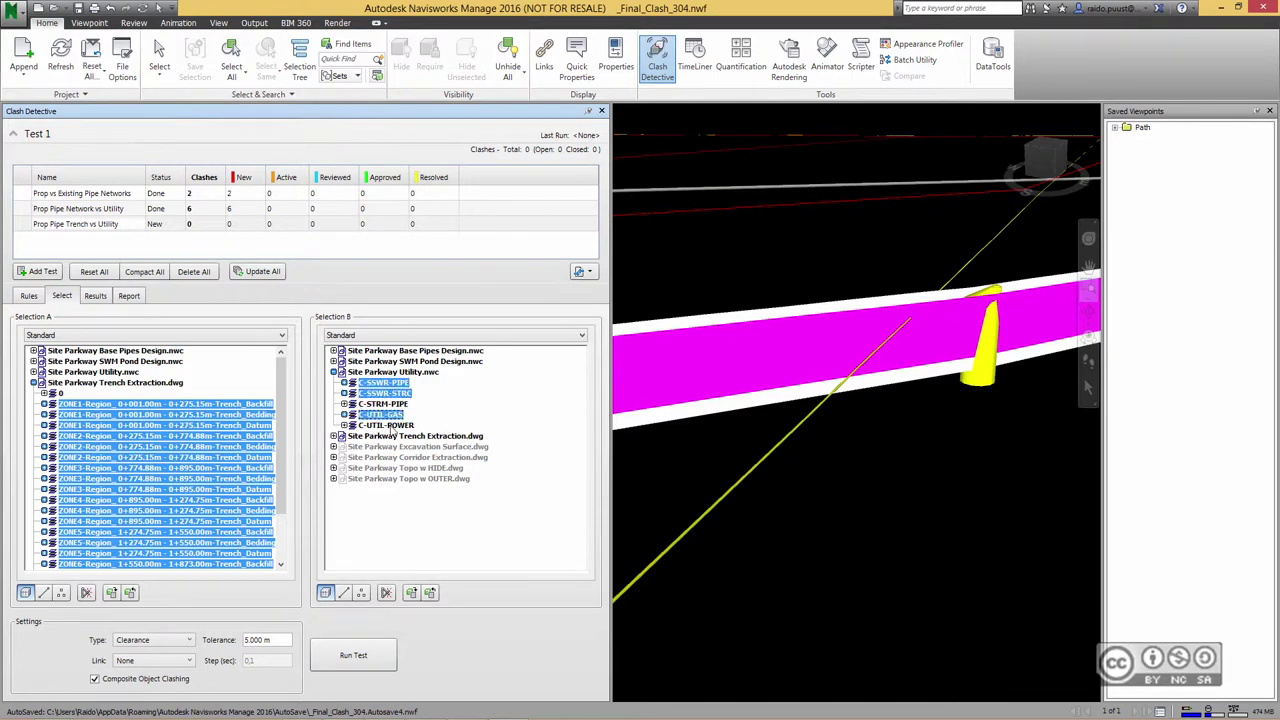
ctrl+click(386, 425)
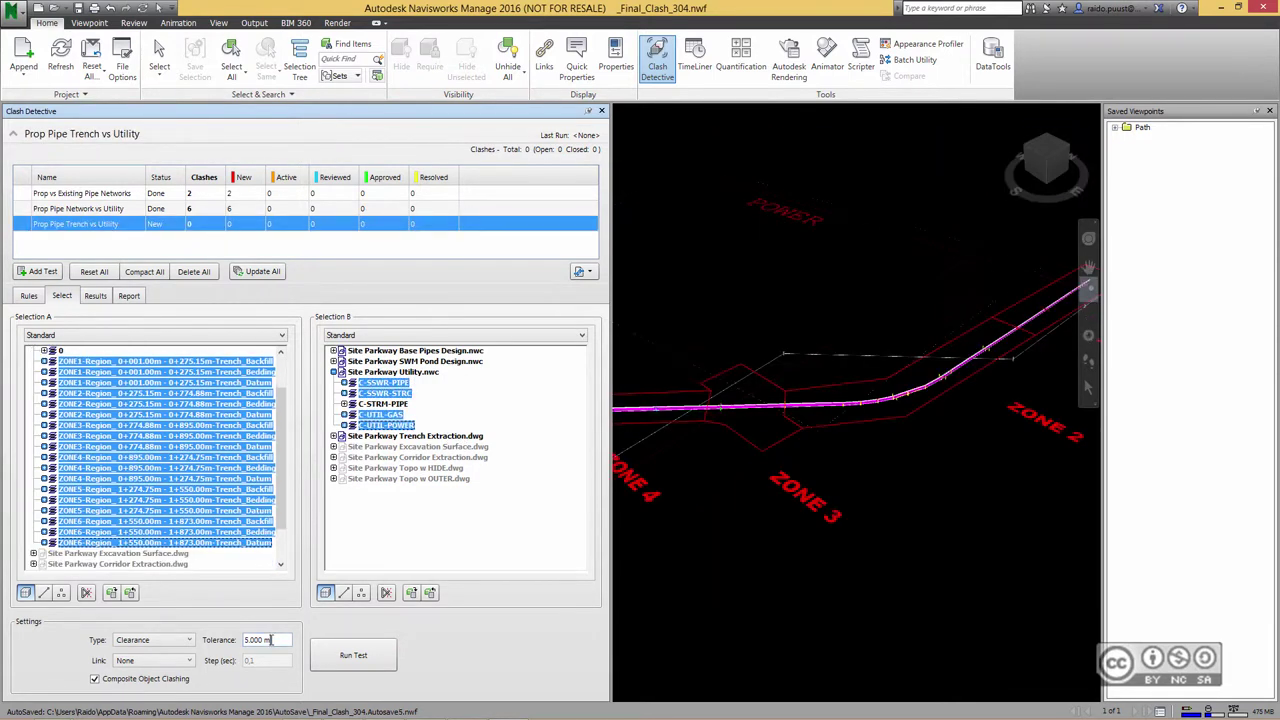
- Set the clash tolerance to 1 m and run the Prop Pipe Trench vs Utility test
drag(269, 640, 230, 644)
text(1)
click(353, 655)
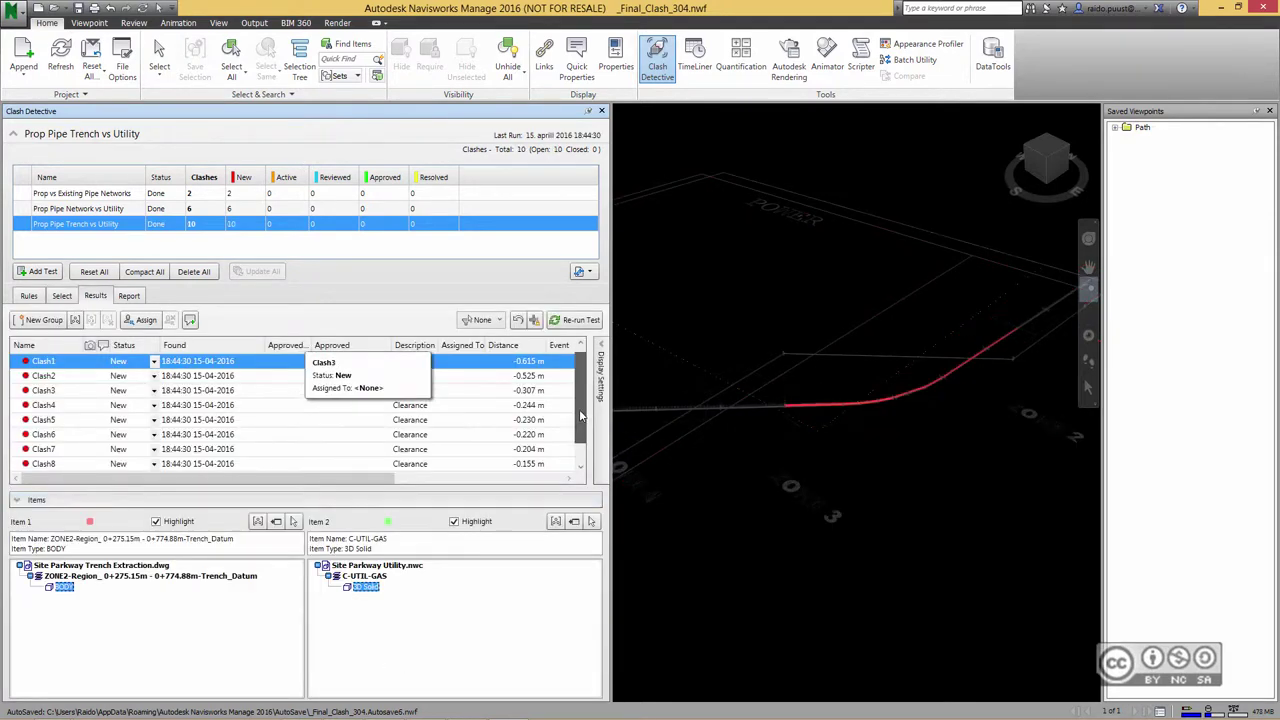
scroll(578, 410, down, 1)
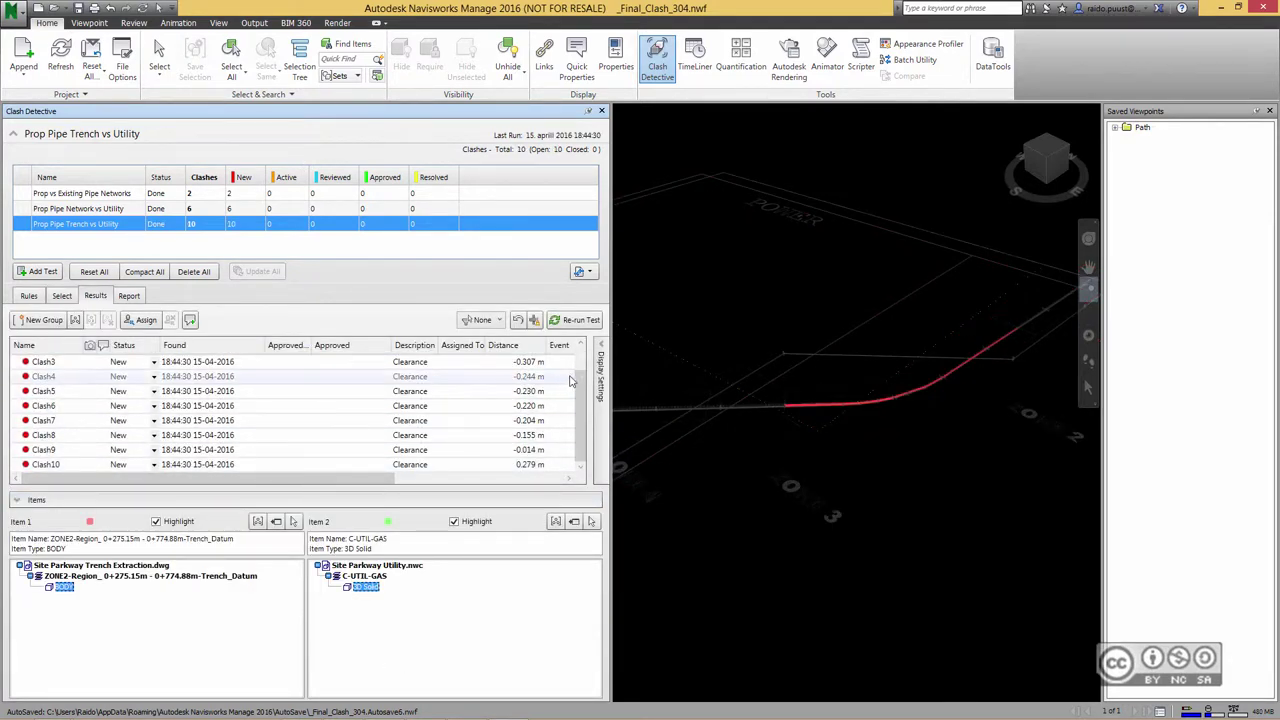
scroll(300, 410, up, 1)
- Inspect Clash1, Clash2 and Clash5 in the 3D view, orbiting and panning around the trench
click(50, 362)
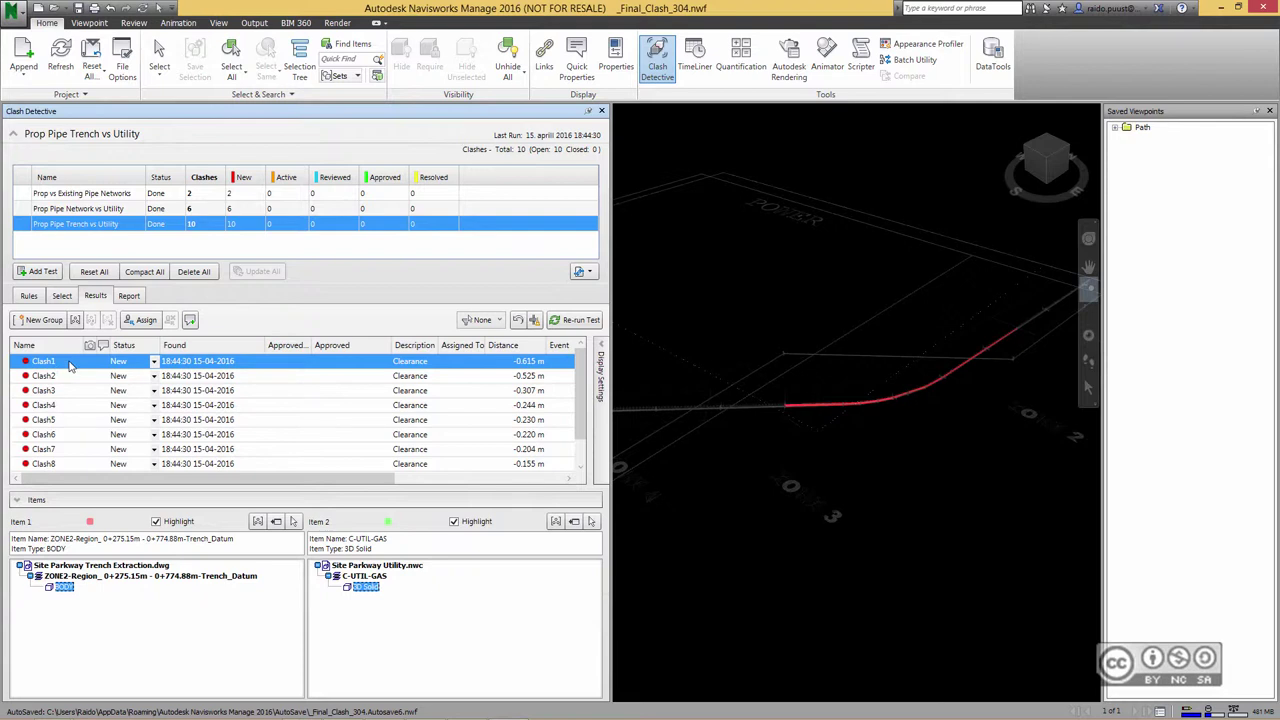
right_click(304, 357)
scroll(585, 450, down, 1)
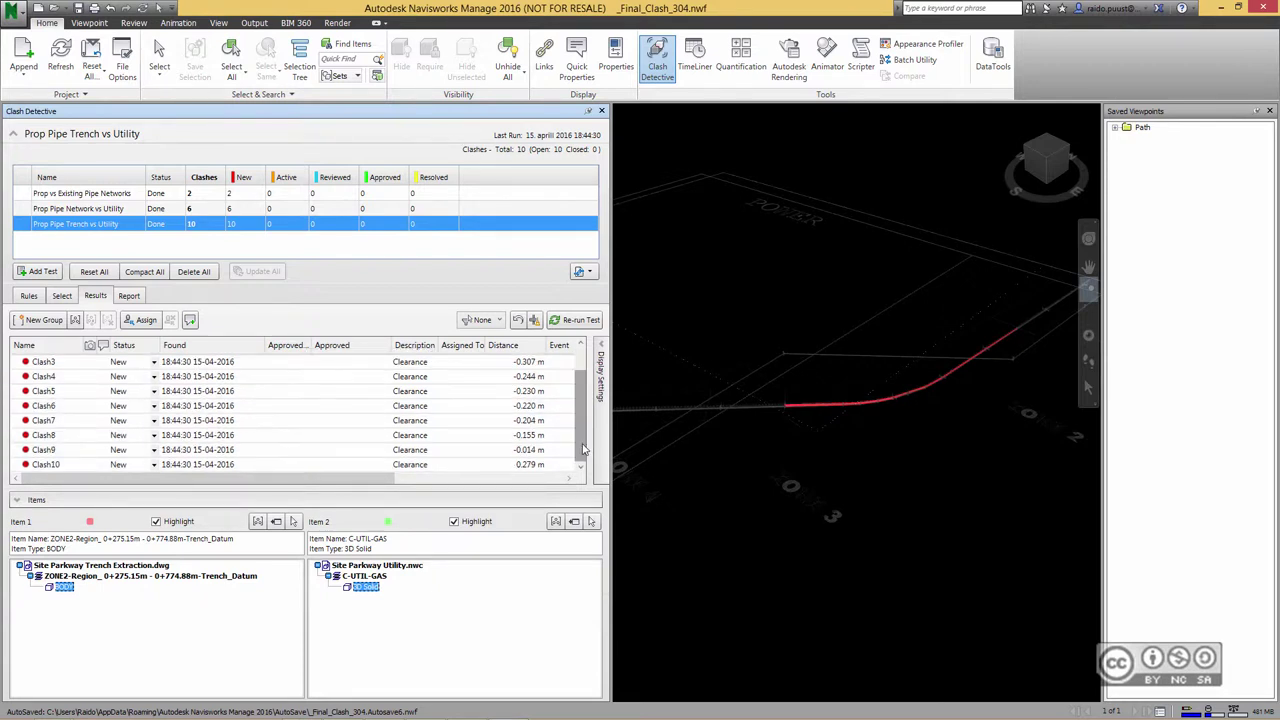
scroll(525, 385, up, 1)
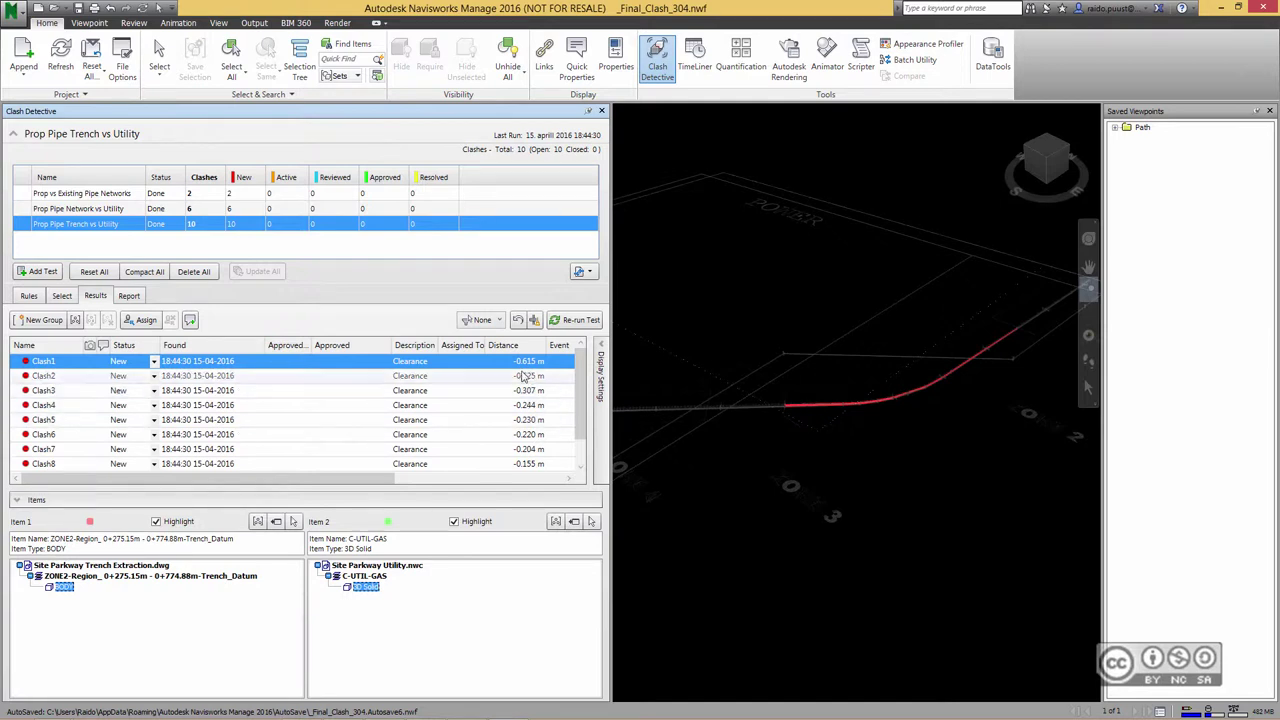
click(76, 376)
mouse_move(866, 456)
shift+middle_down()
mouse_move(971, 443)
mouse_move(960, 450)
mouse_move(860, 363)
shift+middle_up()
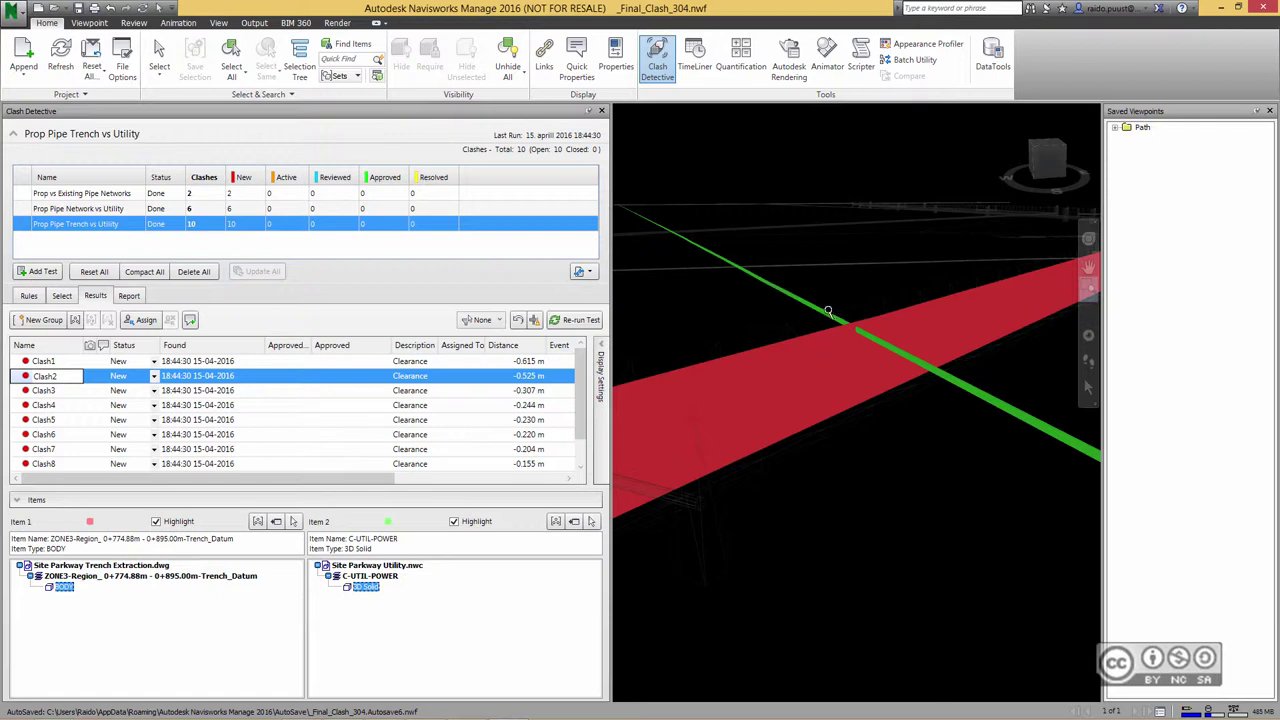
mouse_move(795, 360)
shift+middle_down()
mouse_move(860, 338)
mouse_move(777, 309)
shift+middle_up()
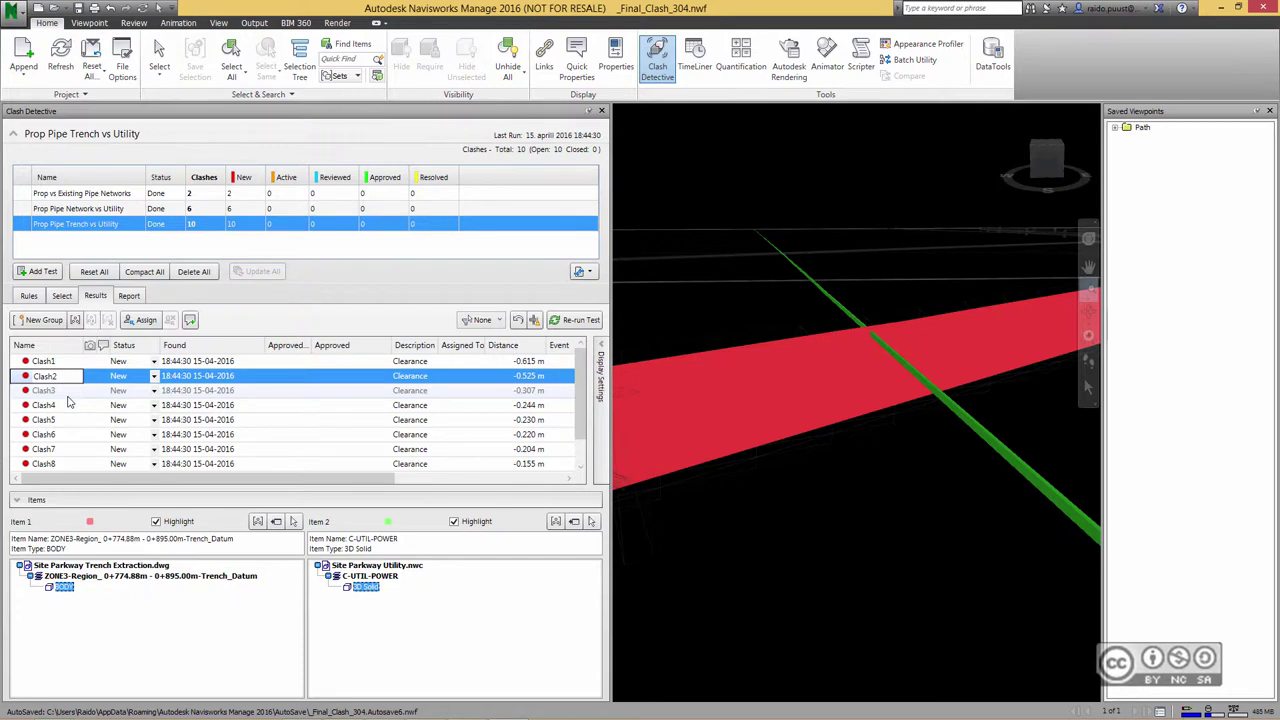
click(45, 419)
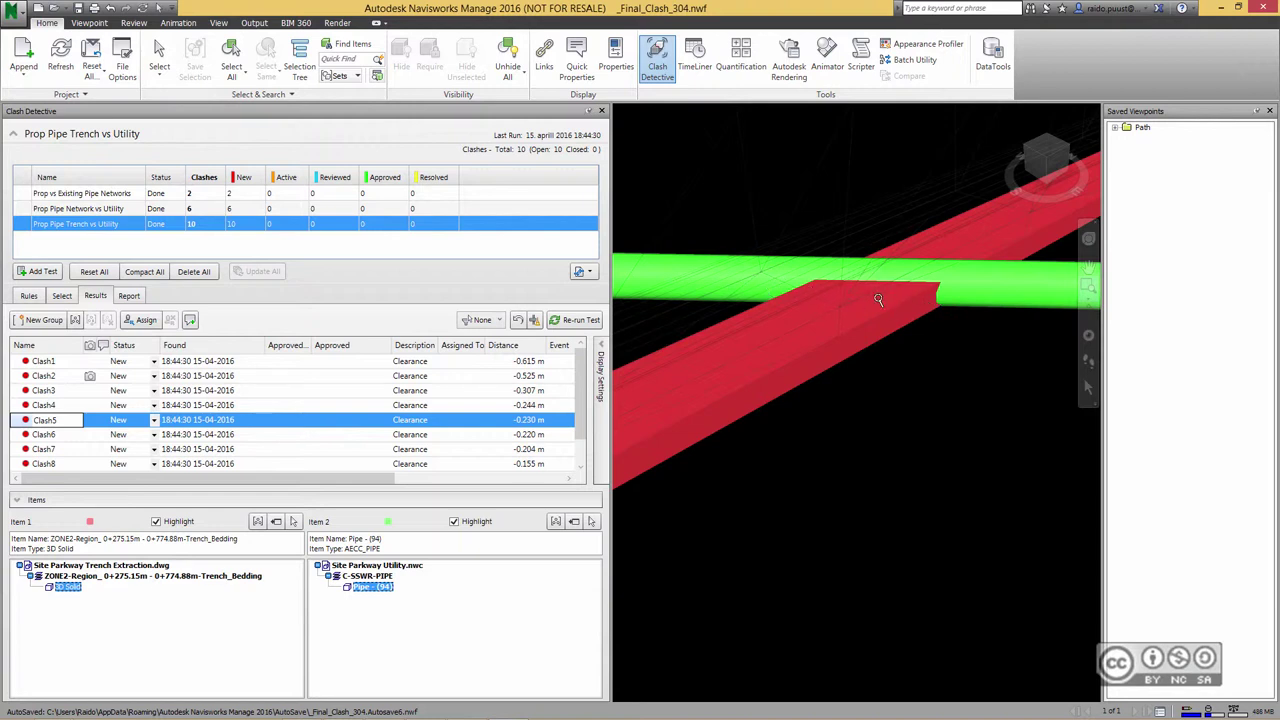
scroll(949, 334, down, 2)
middle_drag(899, 328, 851, 374)
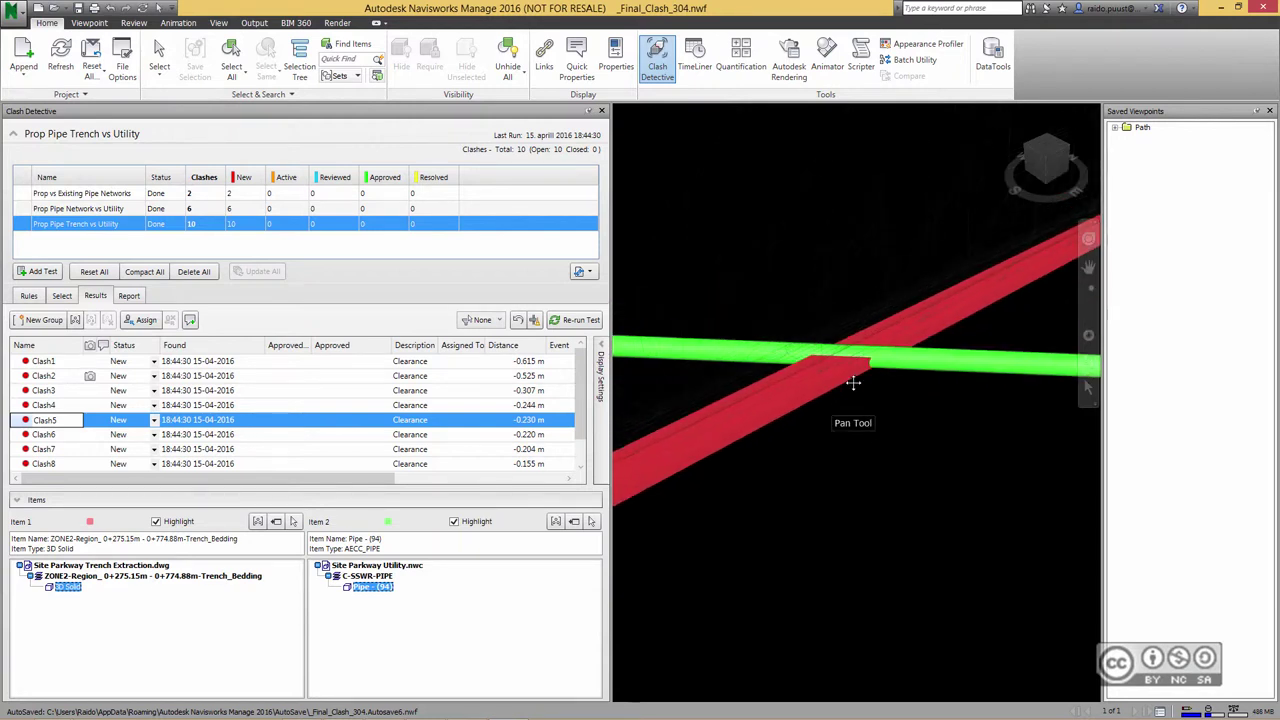
- Save the HTML report as 'Prop Pipe Trench vs Utility Clash.html' in Reports and open it in the browser
click(129, 295)
click(458, 660)
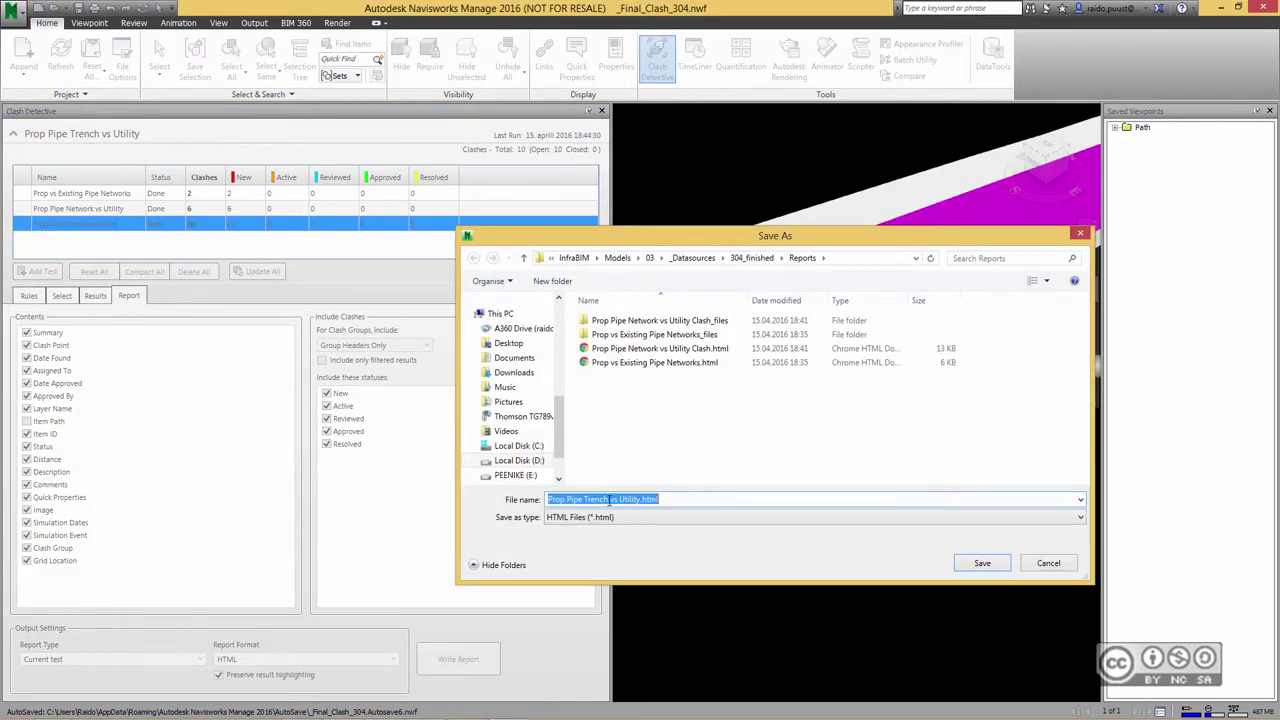
click(637, 499)
text(Clash)
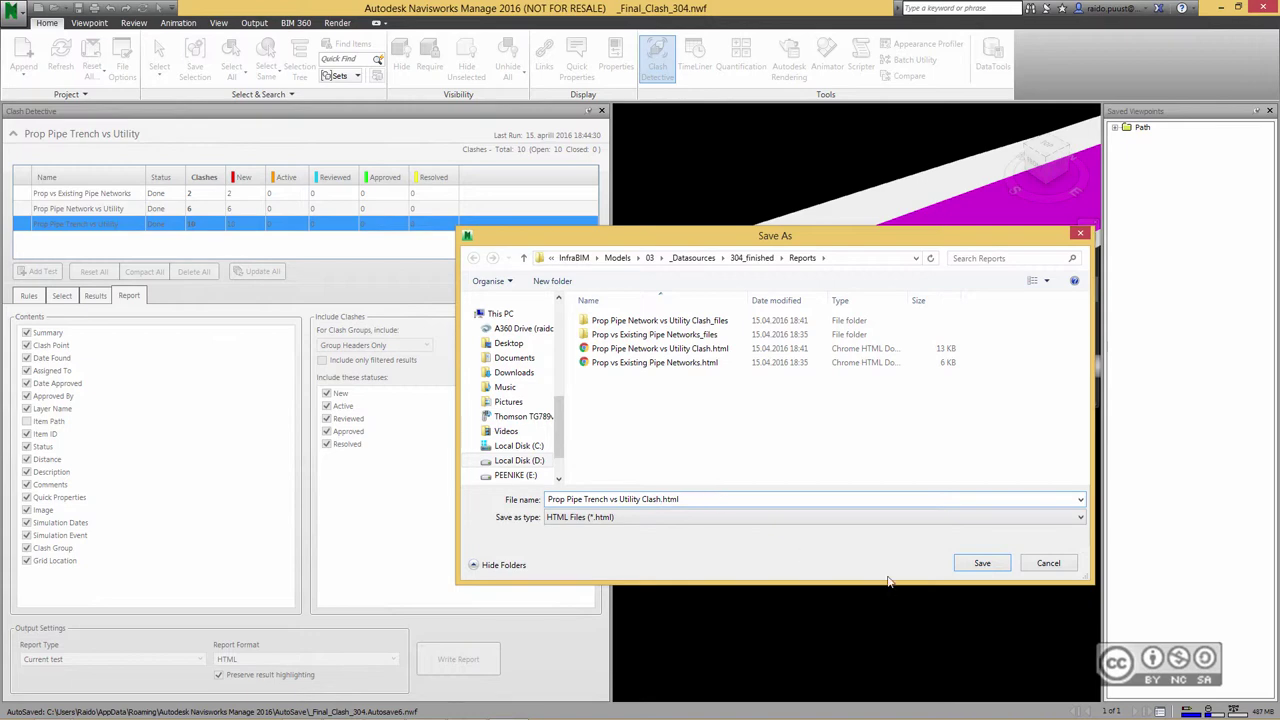
click(980, 563)
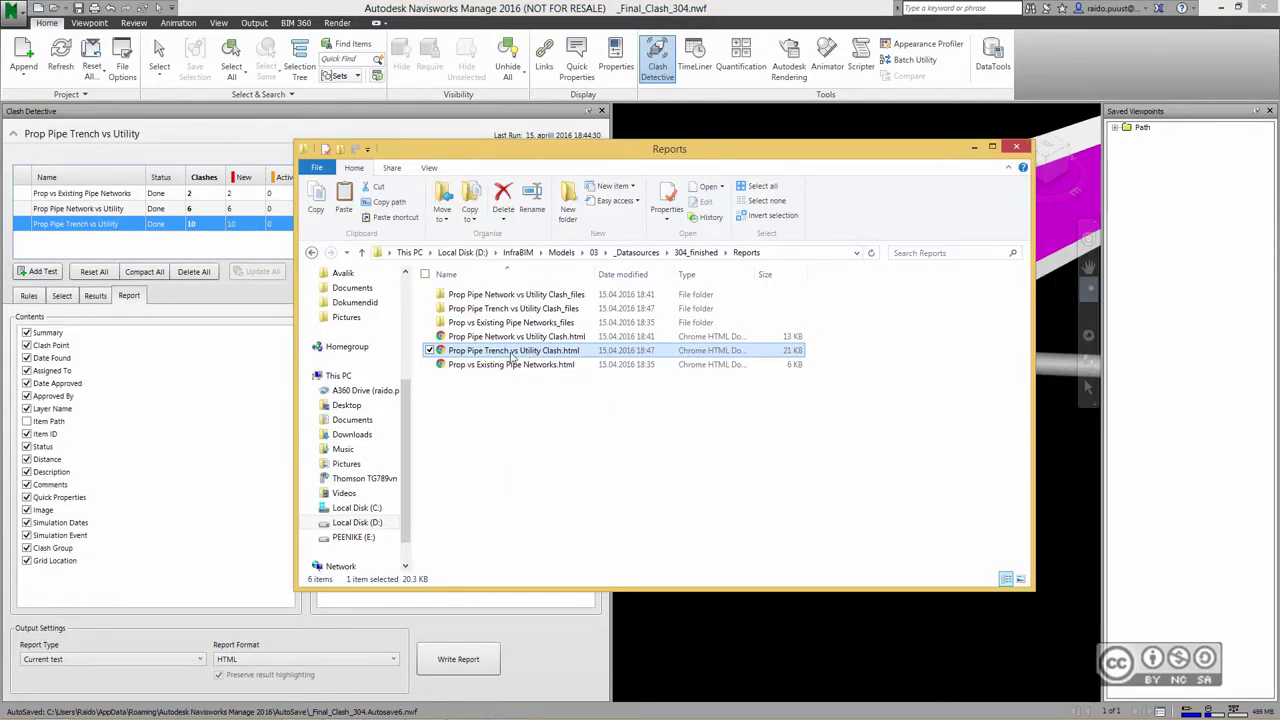
double_click(513, 357)
scroll(228, 385, down, 3)
- Scroll down through the trench clash distances in Chrome, back to the top, then close Chrome
scroll(228, 385, down, 1)
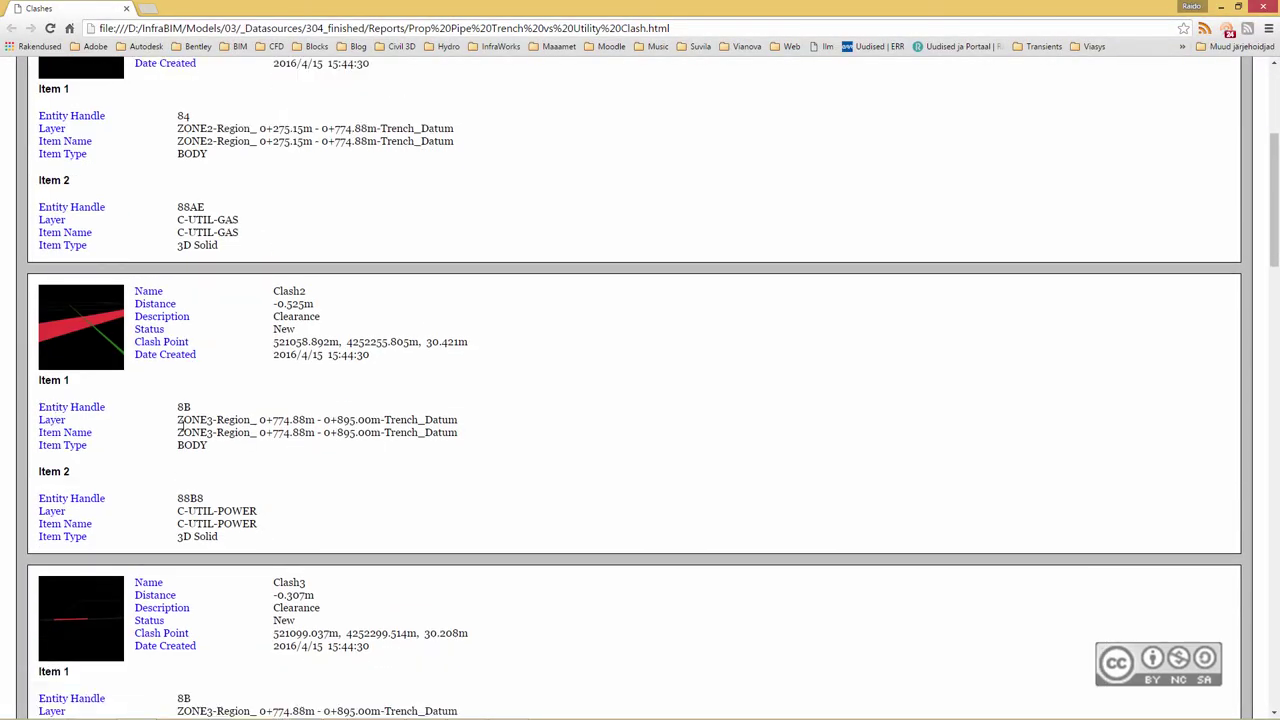
scroll(240, 410, down, 6)
scroll(253, 440, down, 9)
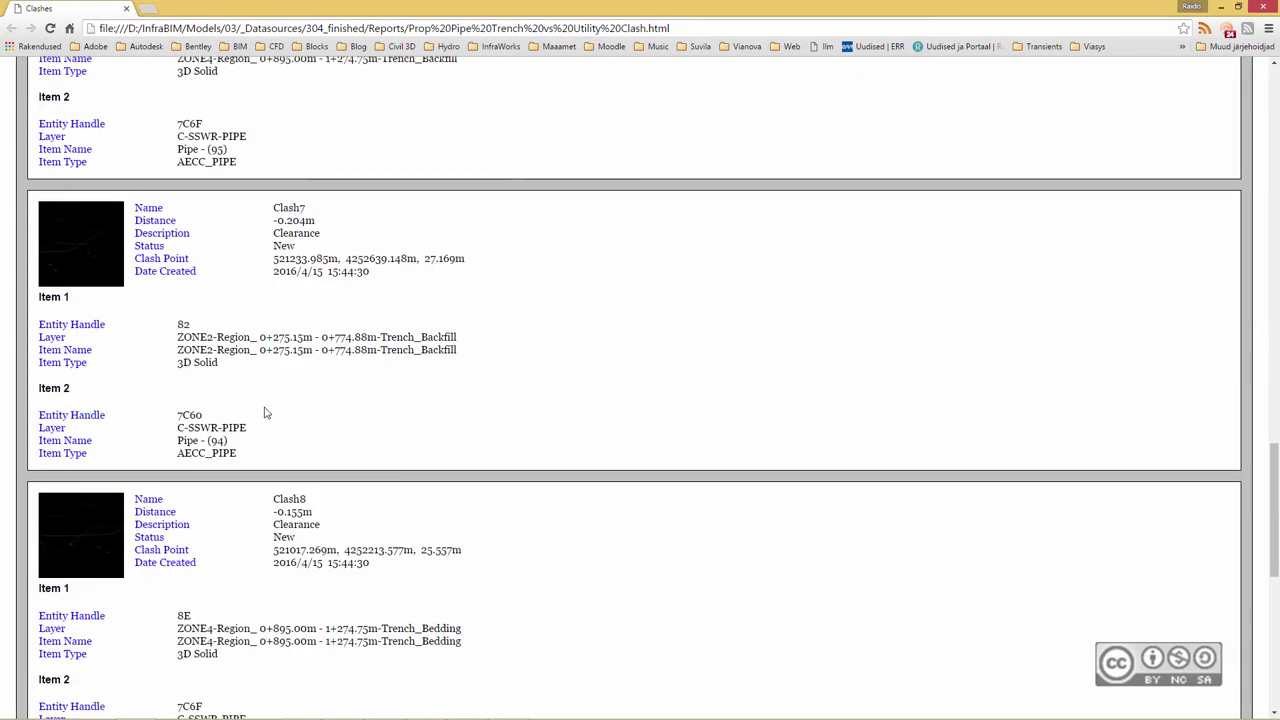
scroll(266, 412, down, 3)
scroll(266, 410, down, 3)
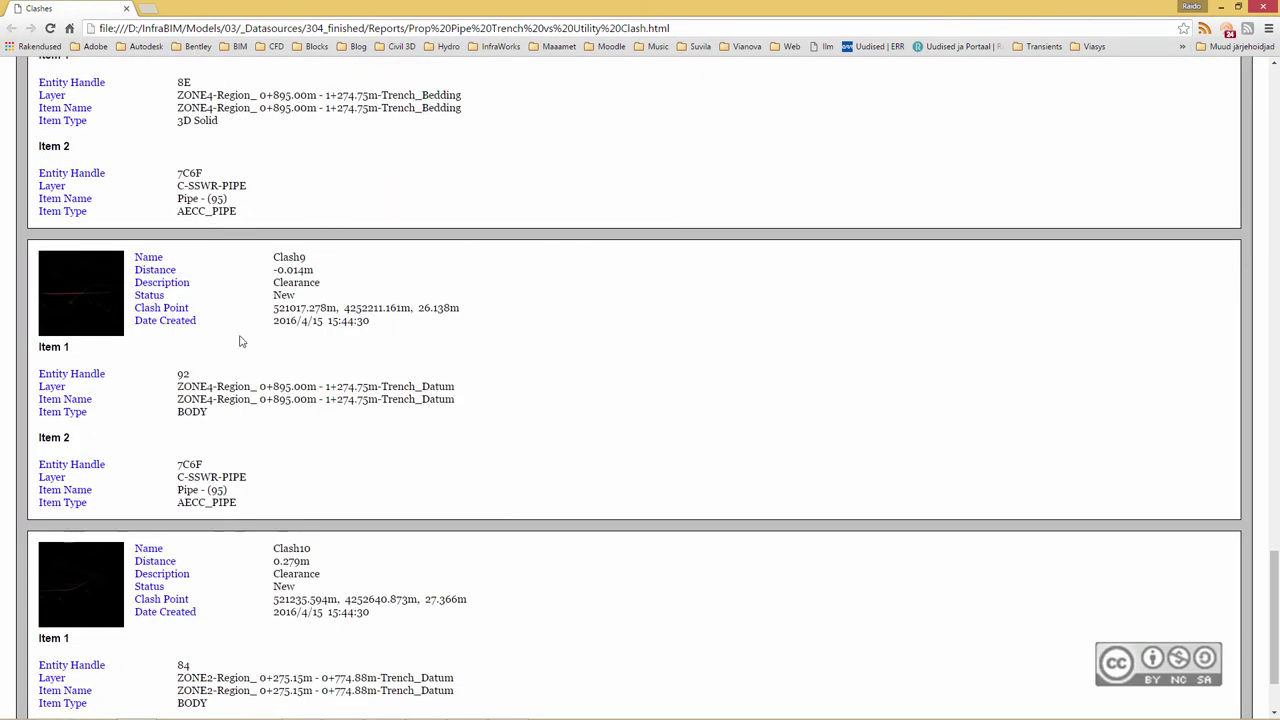
scroll(240, 342, down, 1)
scroll(237, 374, up, 5)
scroll(237, 374, up, 10)
scroll(237, 374, up, 10)
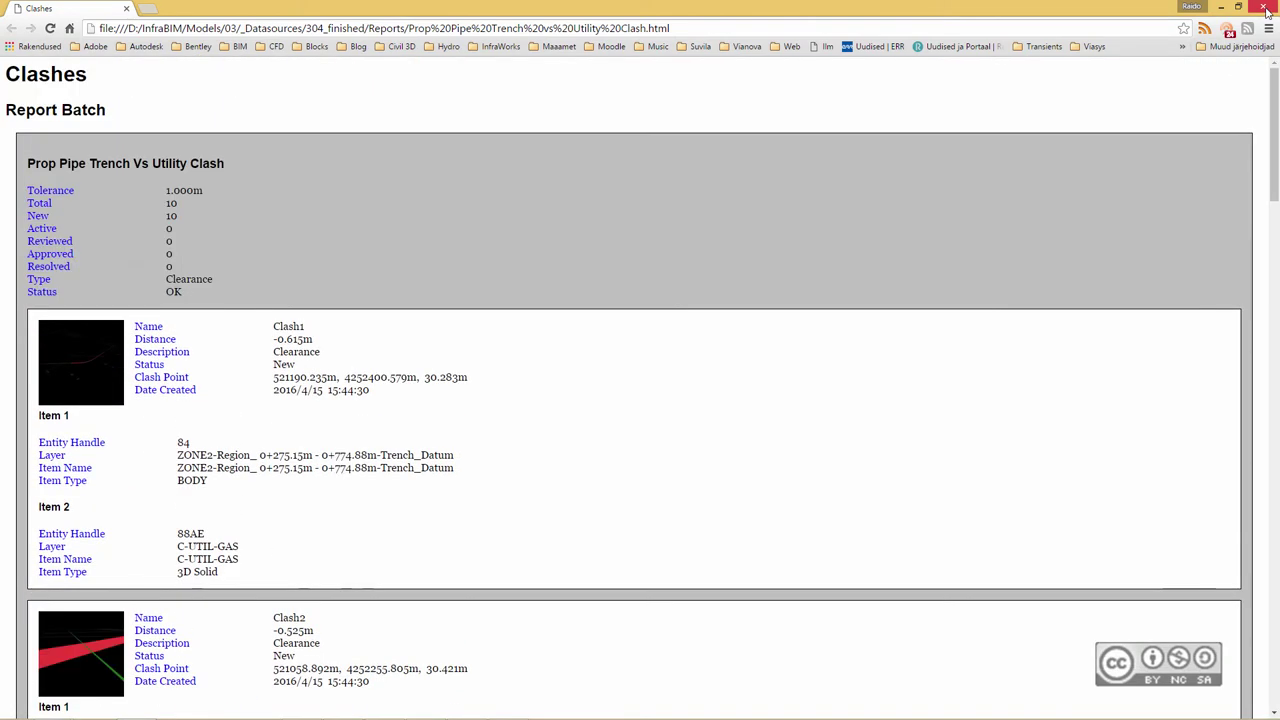
click(1265, 8)
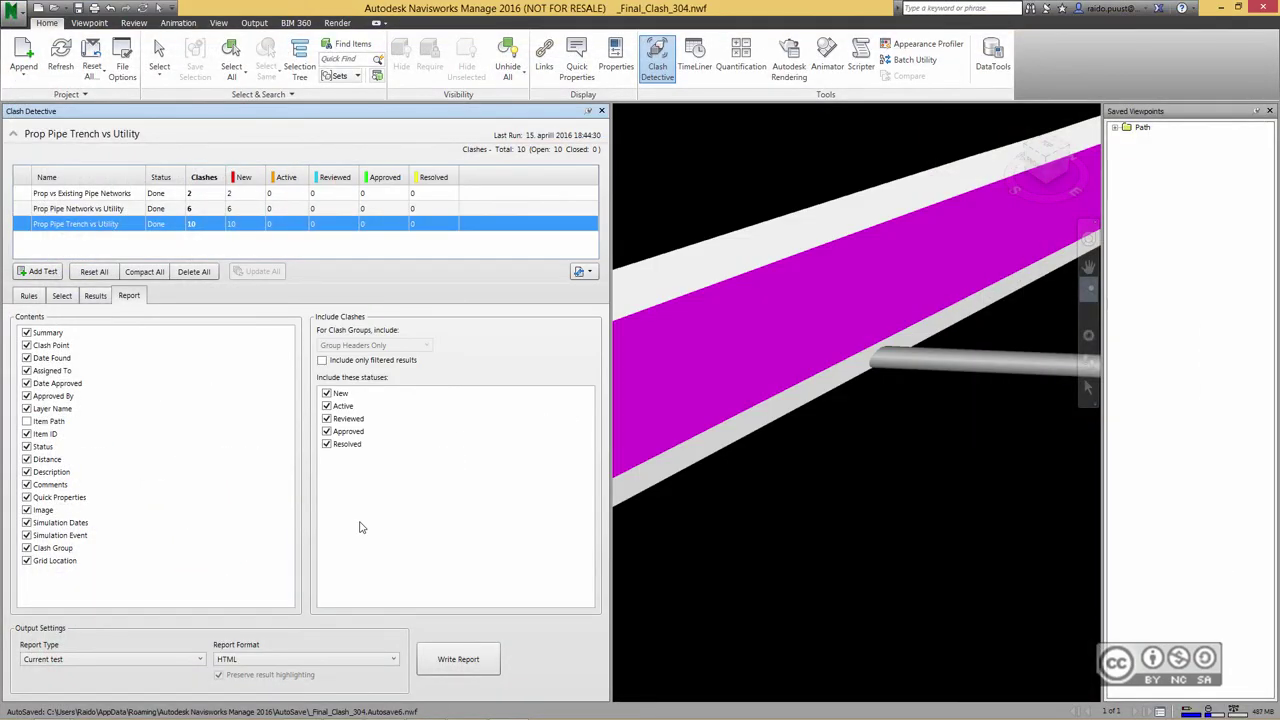